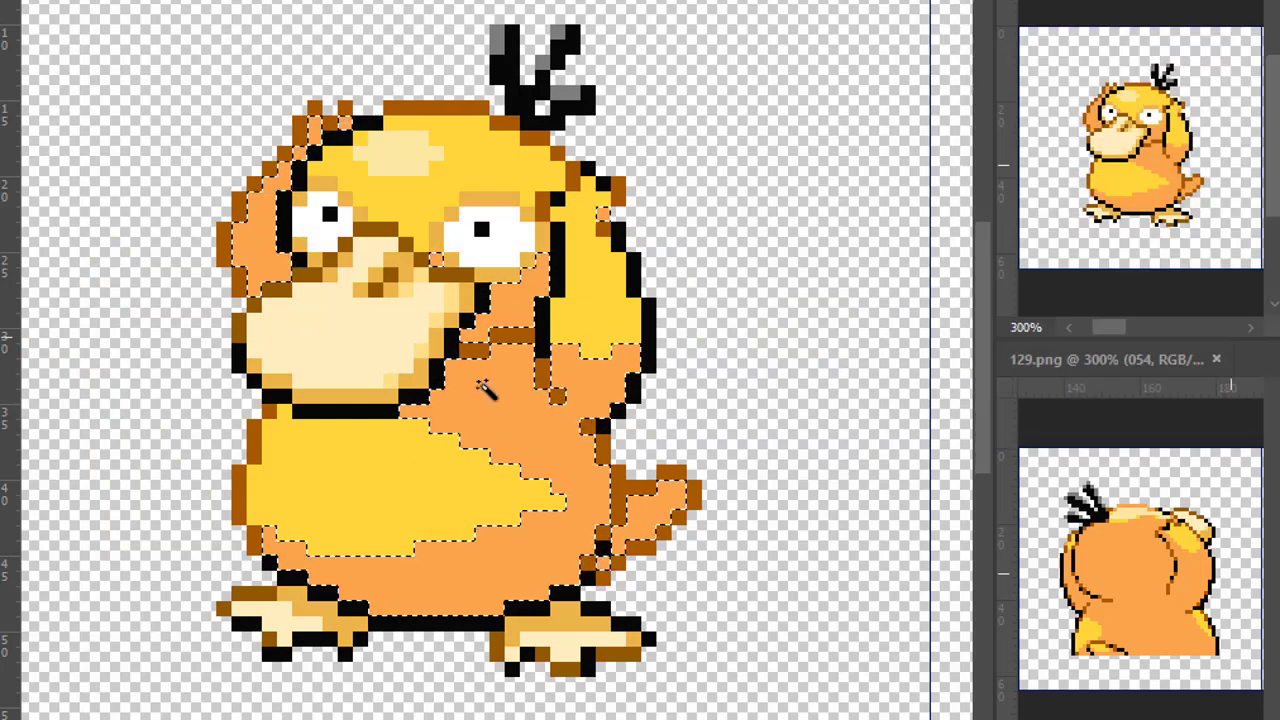
- Fill the selected orange shading on the Psyduck sprites with the body yellow, reduce its lightness, and clear the selection
key("alt+BackSpace")
key("ctrl+u")
left_click_drag(1150, 312, 1118, 314)
key("Return")
key("ctrl+d")
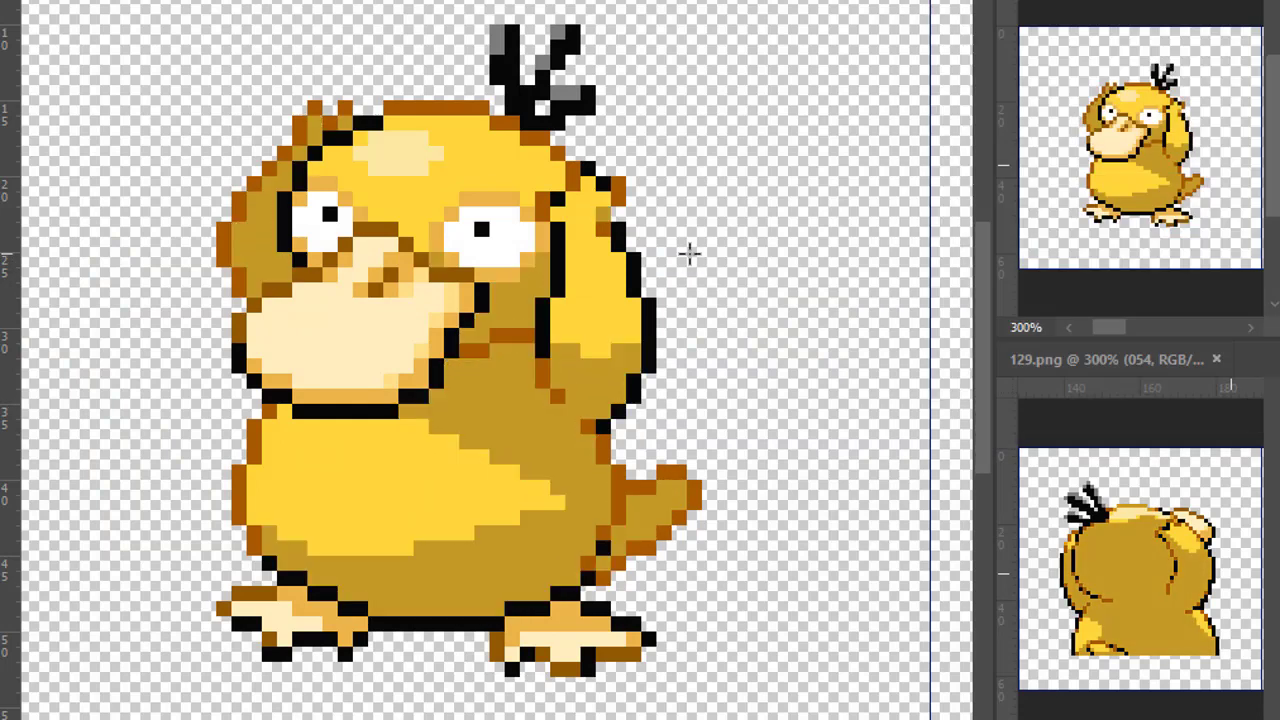
- Colorize the Psyduck body pink using a hue of 320 and a muted saturation
key("ctrl+u")
left_click(1279, 357)
left_click_drag(1087, 246, 1158, 246)
left_click_drag(1057, 181, 1246, 178)
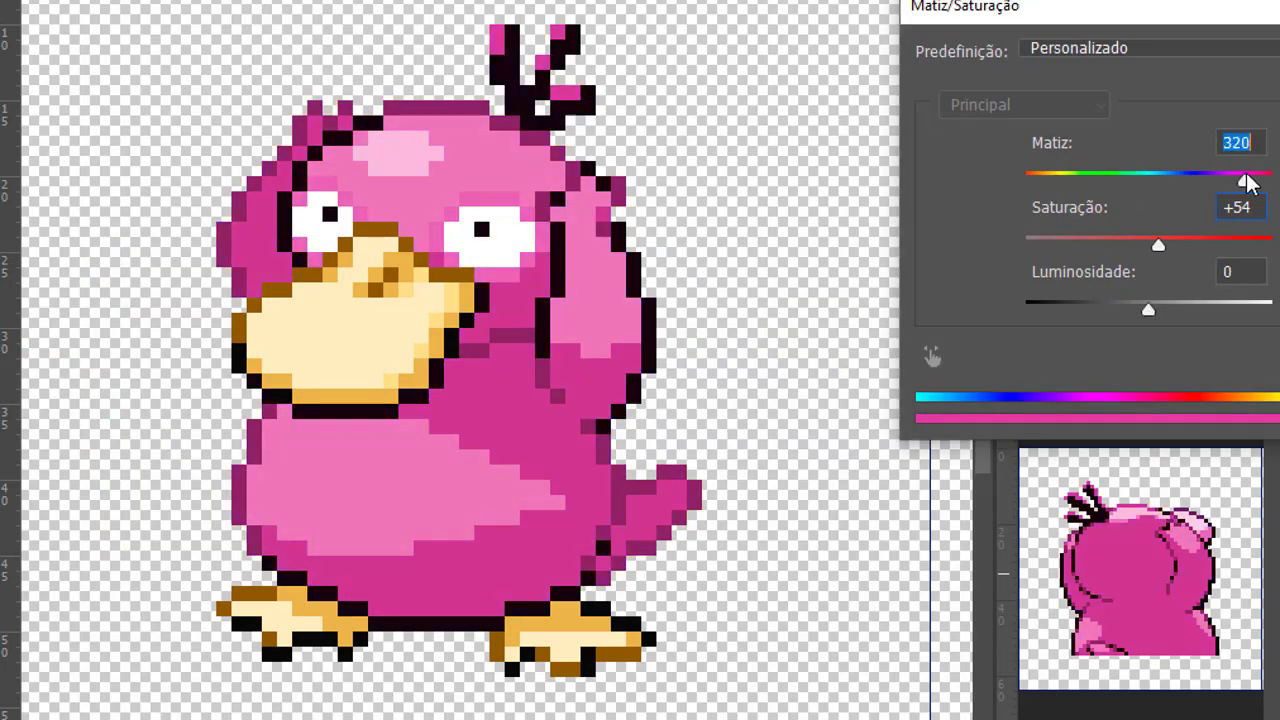
left_click_drag(1158, 245, 1113, 248)
key("Return")
scroll(671, 206, "down", 2)
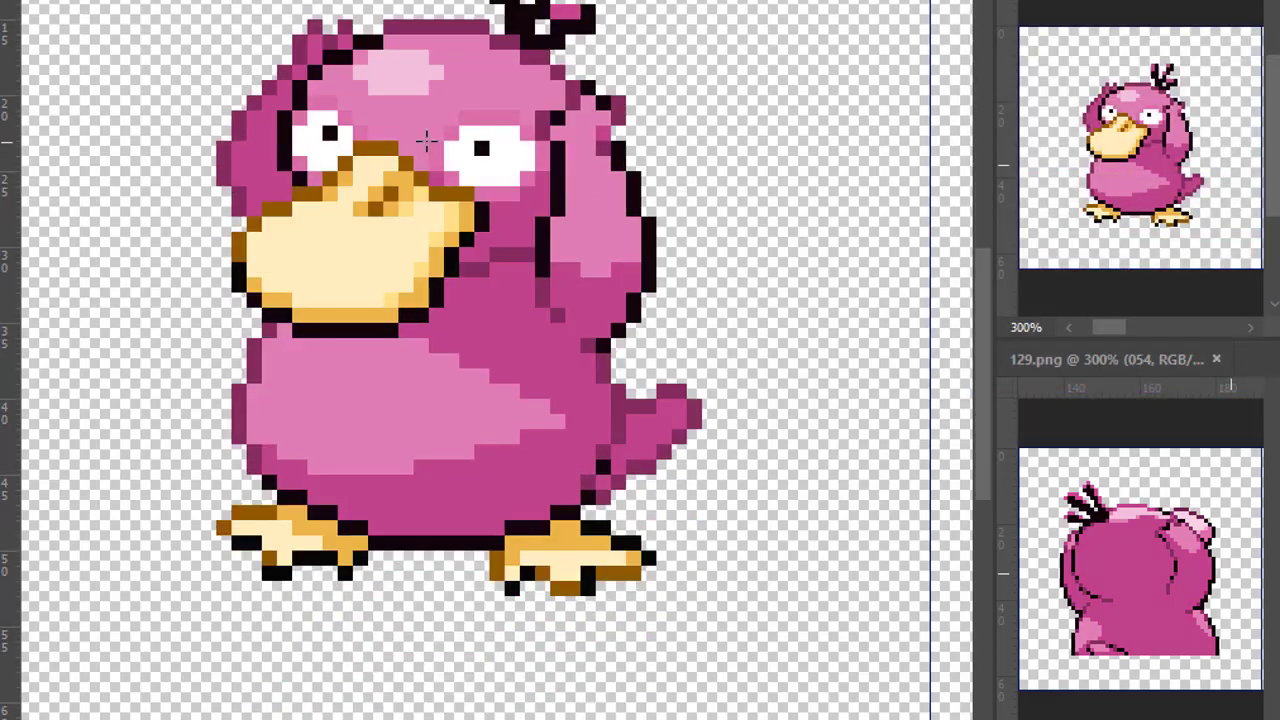
- Paint a bright blue gem with a dark blue outline and white highlight on the front sprite's forehead, between the eyes
key("ctrl+plus")
key("ctrl+plus")
left_click(714, 109, "ctrl")
key("ctrl+minus")
left_click_drag(510, 38, 572, 190)
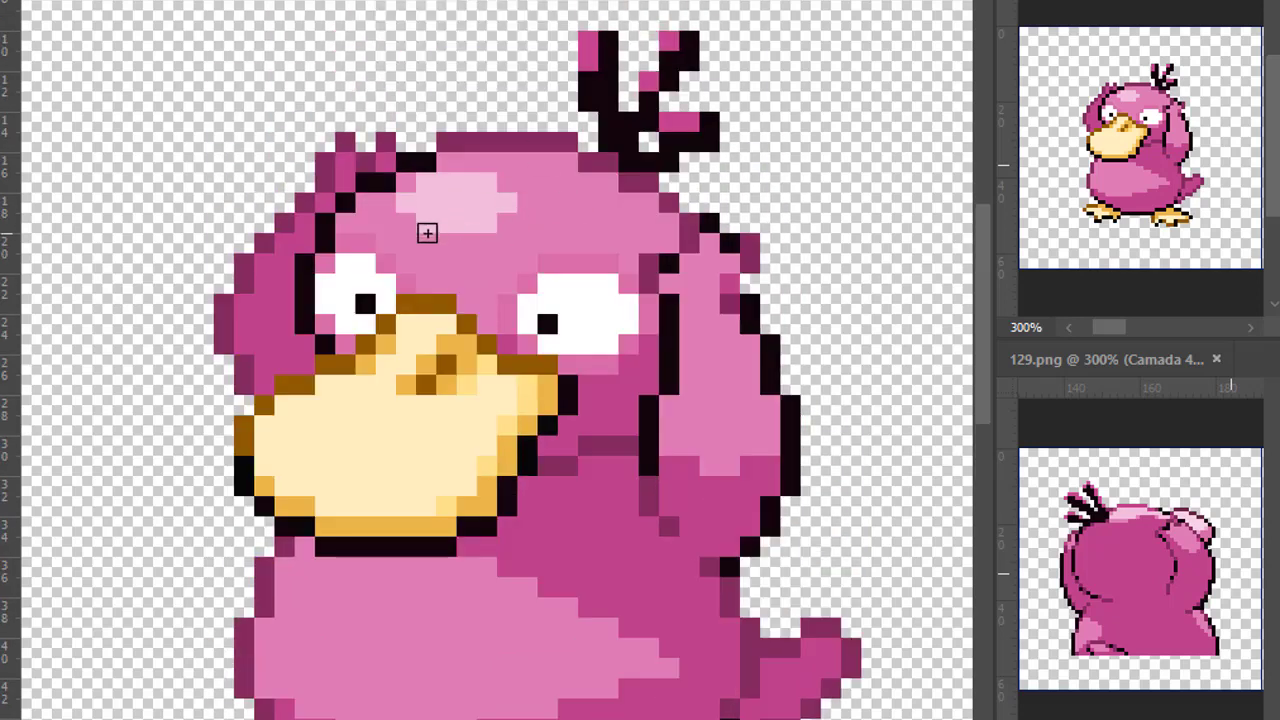
left_click_drag(427, 238, 427, 262)
mouse_move(486, 224)
left_mouse_down()
mouse_move(452, 272)
mouse_move(472, 262)
mouse_move(440, 220)
mouse_move(522, 226)
mouse_move(472, 227)
mouse_move(483, 247)
mouse_move(447, 224)
left_mouse_up()
left_click(441, 220)
key("ctrl+z")
key("ctrl+z")
key("ctrl+z")
left_click_drag(447, 282, 487, 264)
left_click_drag(467, 283, 447, 283)
left_click_drag(466, 223, 447, 223)
mouse_move(427, 244)
left_mouse_down()
mouse_move(427, 263)
mouse_move(465, 242)
left_mouse_up()
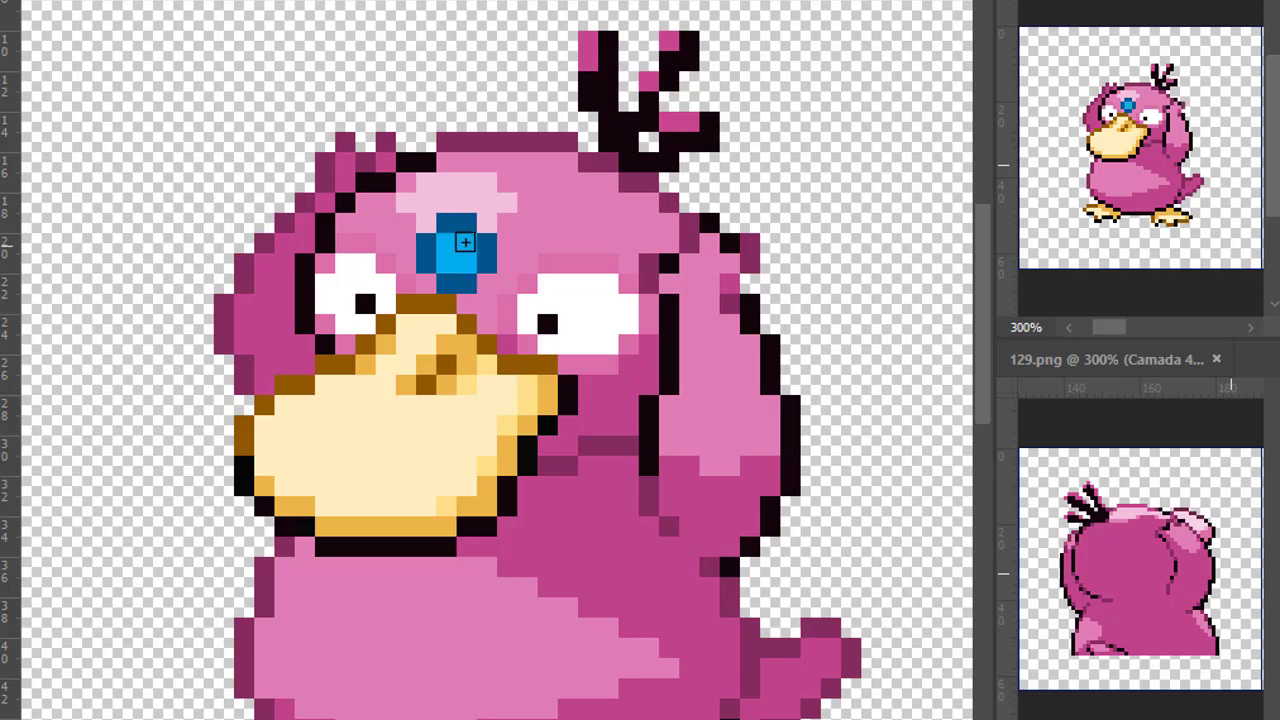
scroll(683, 213, "down", 3)
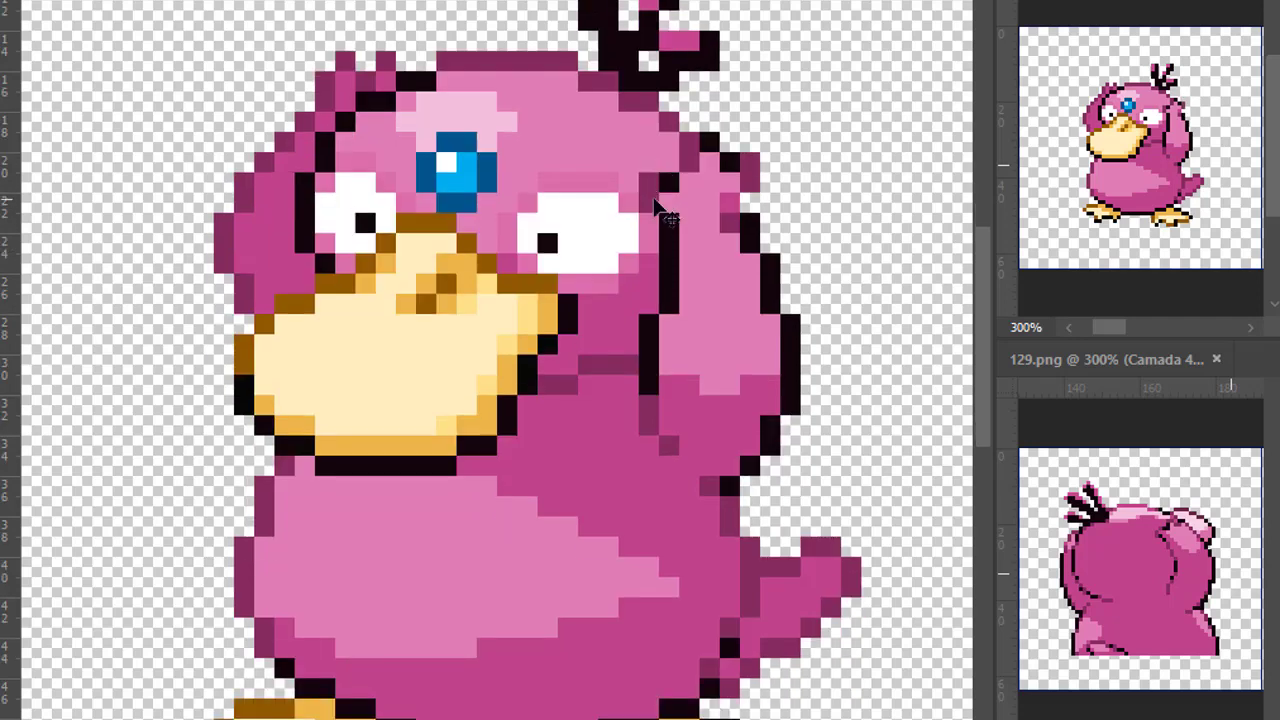
- Extend the dark pink shading over the belly's right side and along its upper edge under the beak
left_click_drag(528, 424, 548, 444)
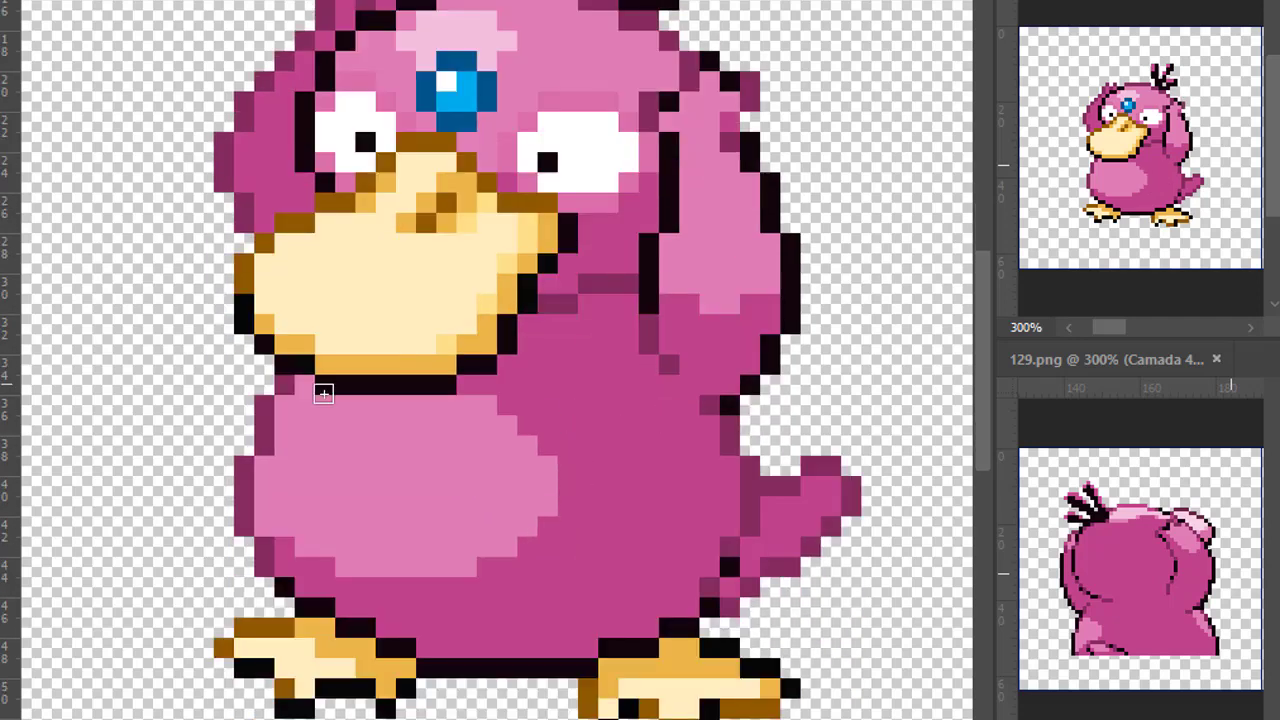
mouse_move(306, 388)
left_mouse_down()
mouse_move(278, 426)
mouse_move(467, 405)
left_mouse_up()
scroll(720, 322, "up", 3)
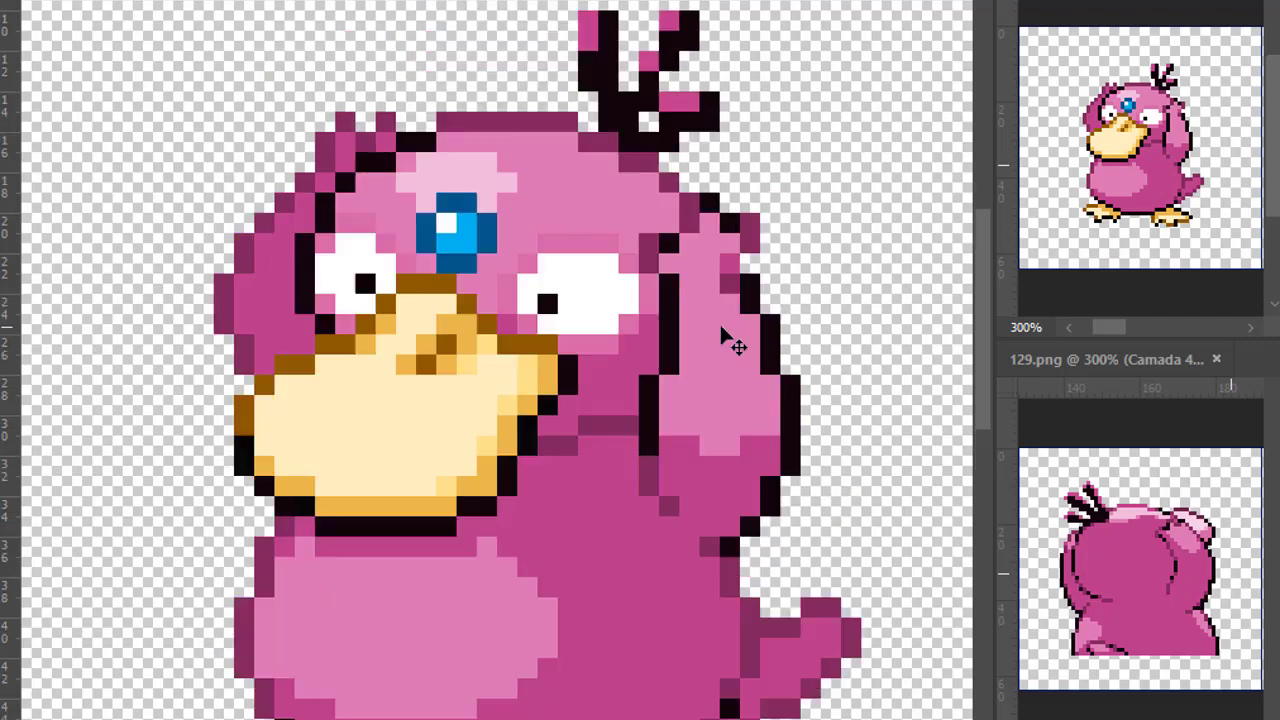
- Sample pink from the head and paint lowered eyelids over both eyes of the front sprite
scroll(720, 322, "down", 2)
key("ctrl+minus")
key("ctrl+minus")
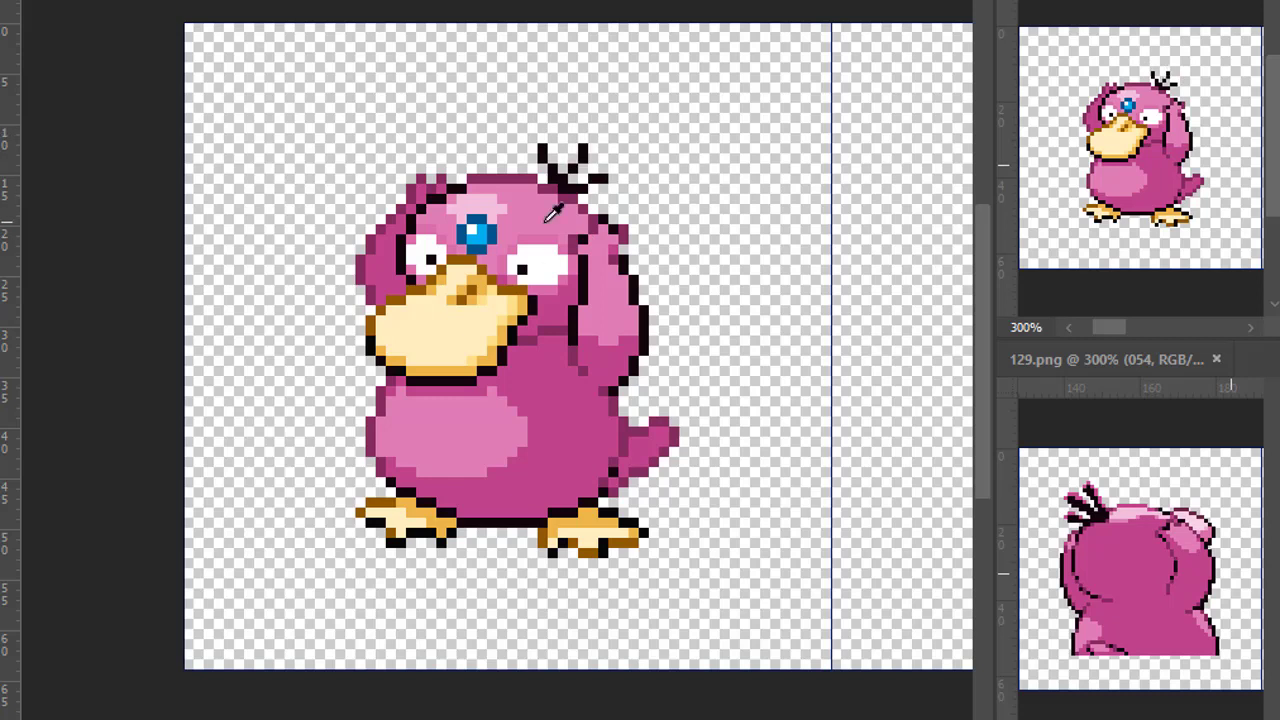
left_click(587, 206, "alt")
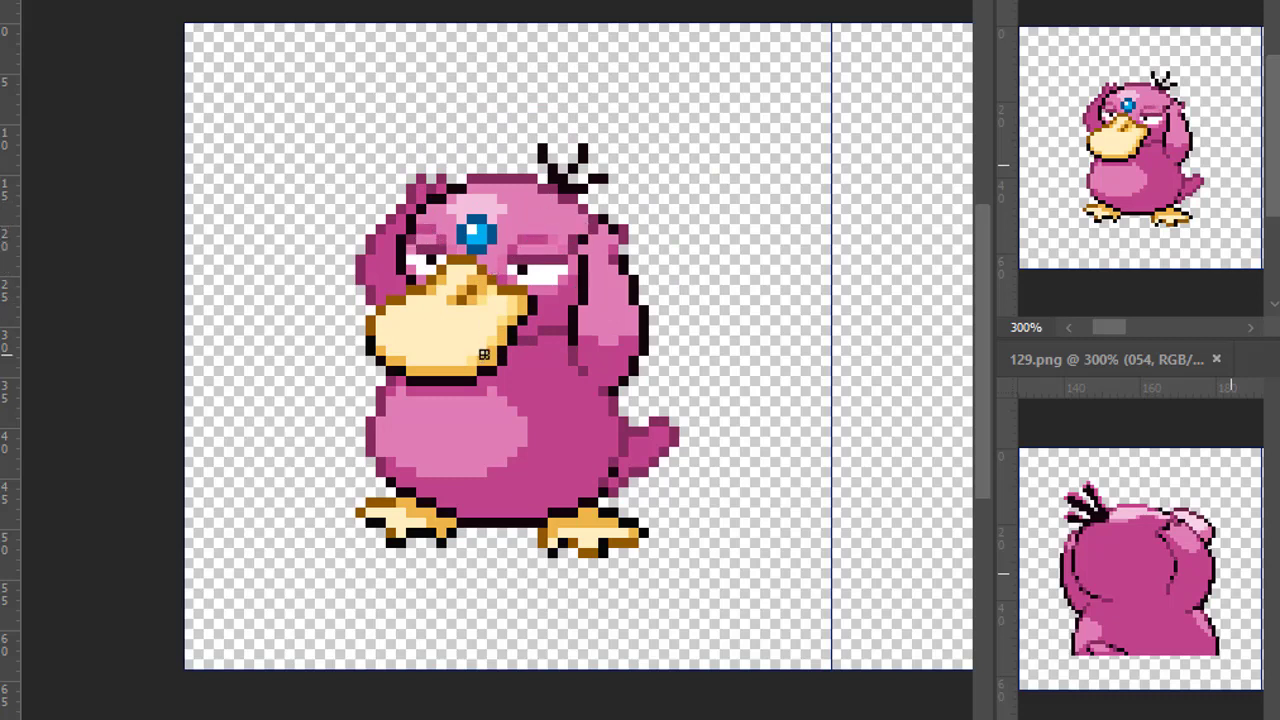
- Try painting a pale pink highlight on the front sprite's belly
left_click_drag(412, 440, 444, 428)
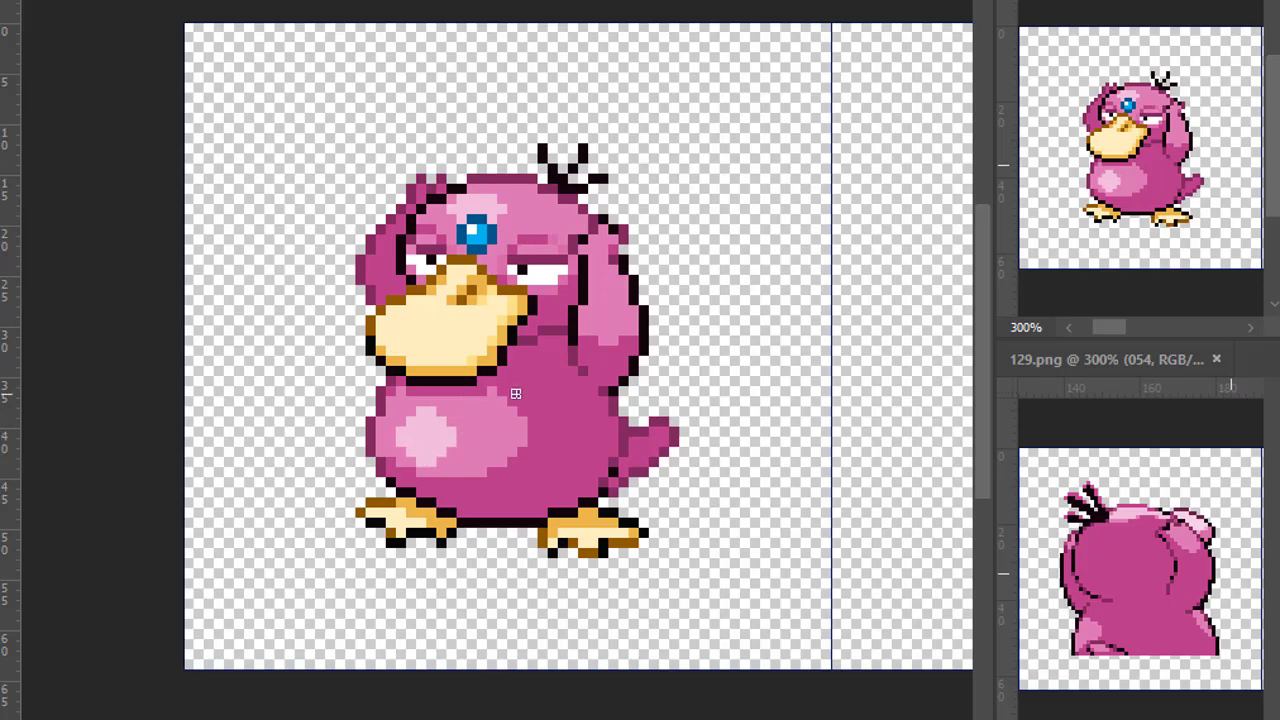
left_click_drag(453, 432, 474, 426)
scroll(500, 408, "up", 3)
scroll(580, 357, "down", 5)
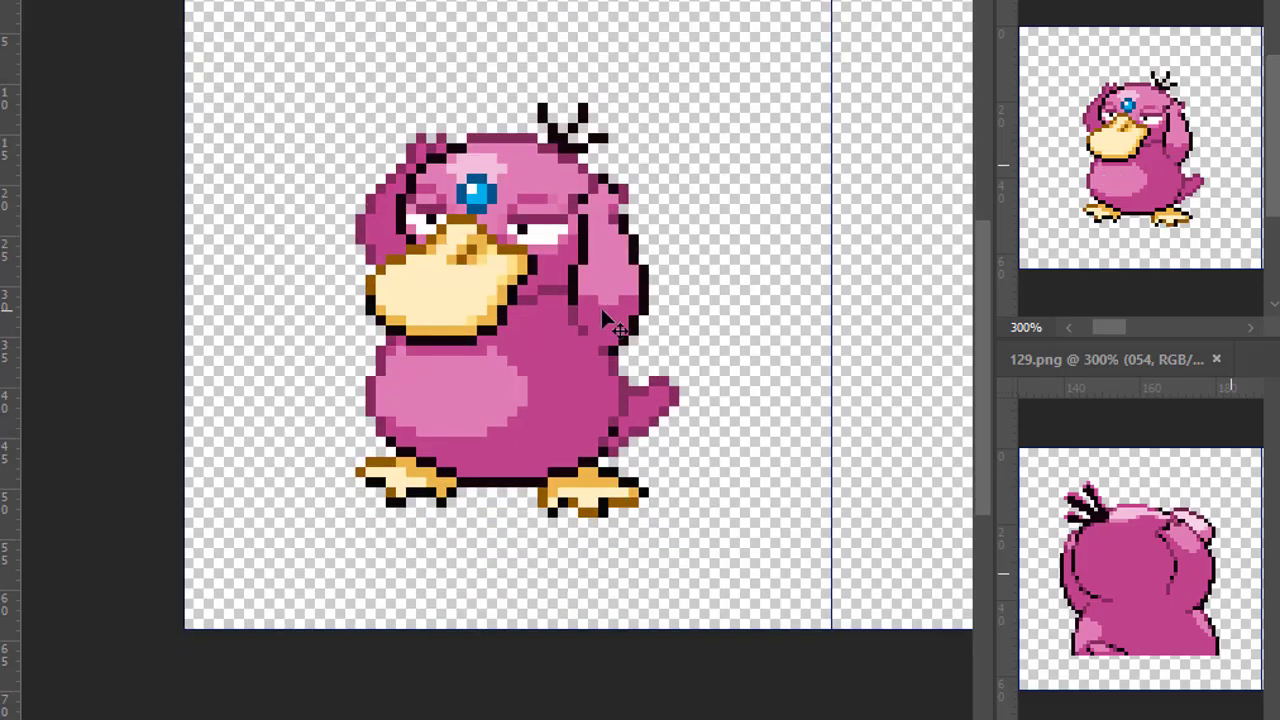
- Select the pale pink beak area at the upper right of the back-view Psyduck sprite
left_click_drag(722, 284, 310, 284)
left_click_drag(940, 292, 484, 362)
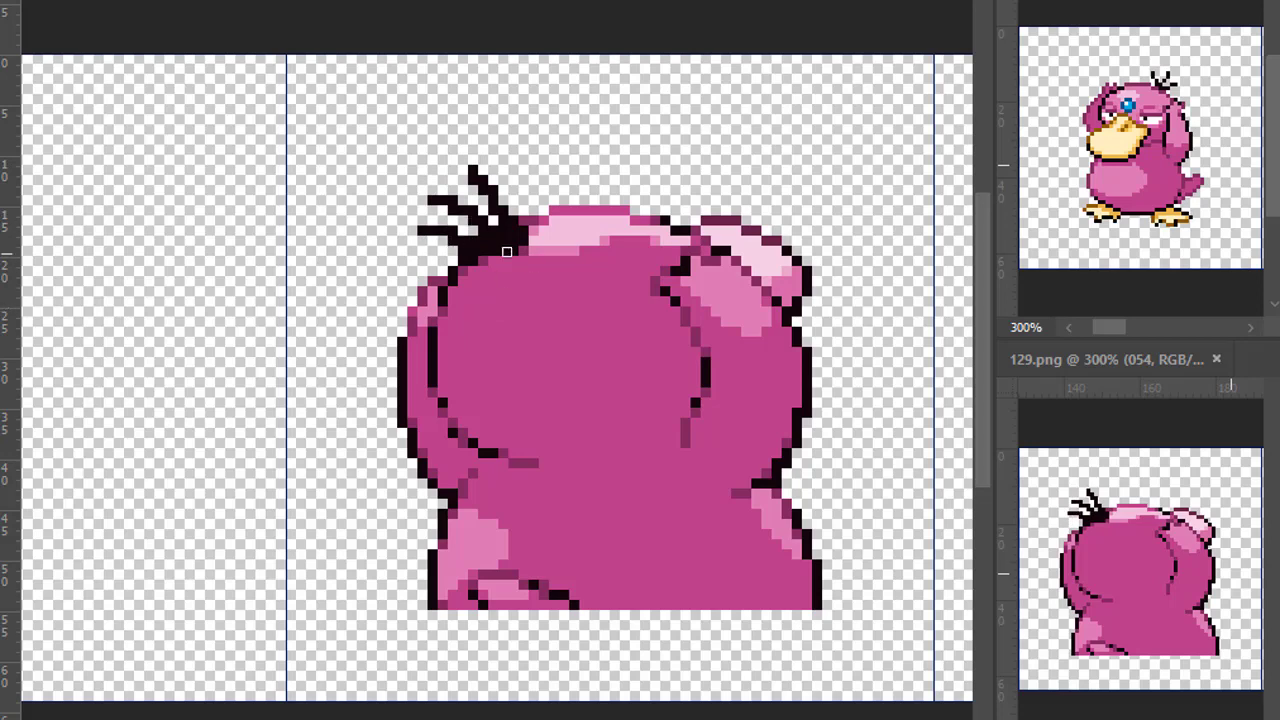
key("v")
scroll(801, 110, "down", 1)
key("ctrl+plus")
key("ctrl+plus")
left_click_drag(541, 296, 106, 511)
key("m")
left_click_drag(466, 150, 708, 230)
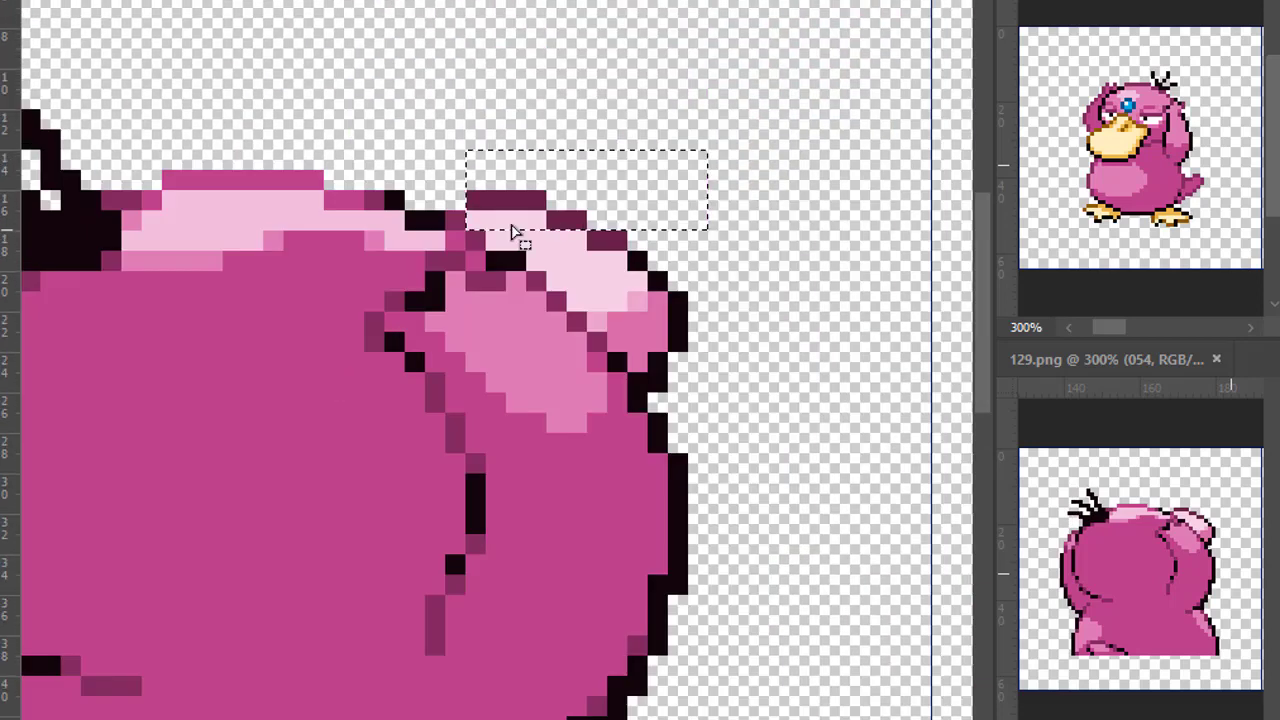
left_click_drag(487, 190, 768, 270)
left_click_drag(547, 230, 748, 290)
left_click_drag(622, 325, 493, 262)
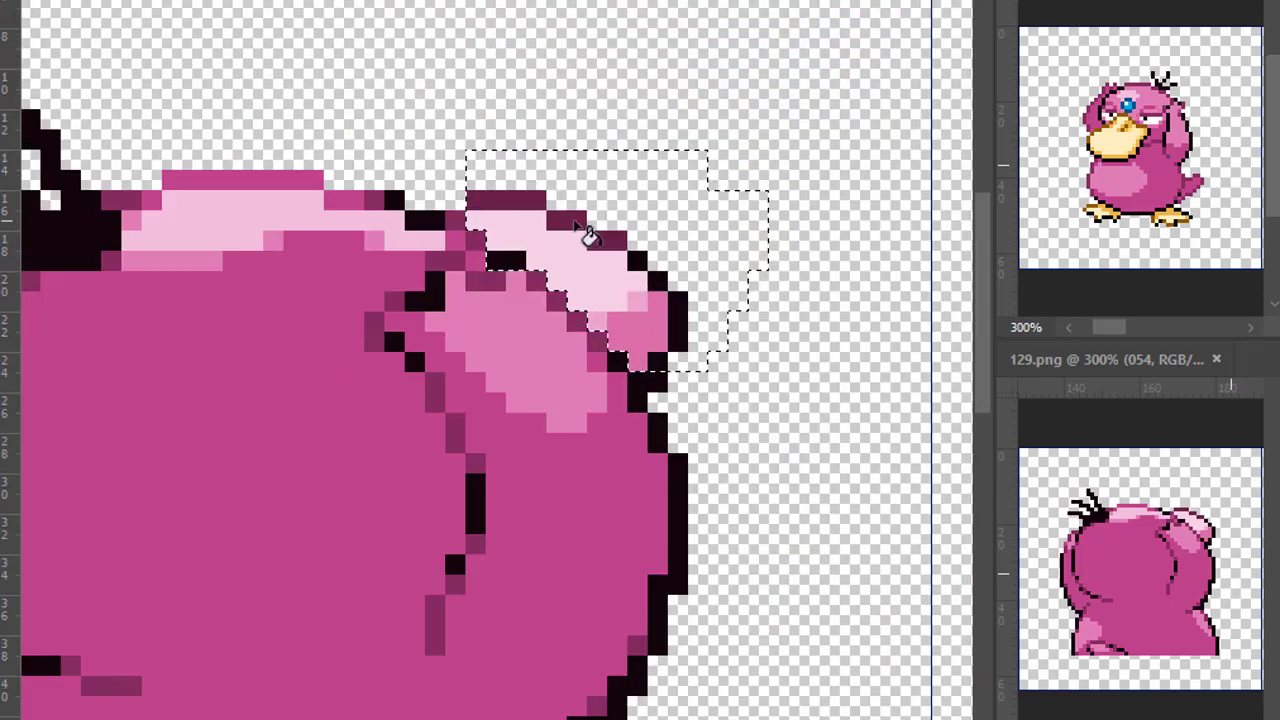
- Fill the selected beak area with the front sprite's beak colours: brown outline, cream base and orange shading
left_click(1090, 141, "alt")
left_click(620, 243)
left_click(1122, 144, "alt")
left_click(616, 275)
left_click(1130, 150, "alt")
left_click(634, 334)
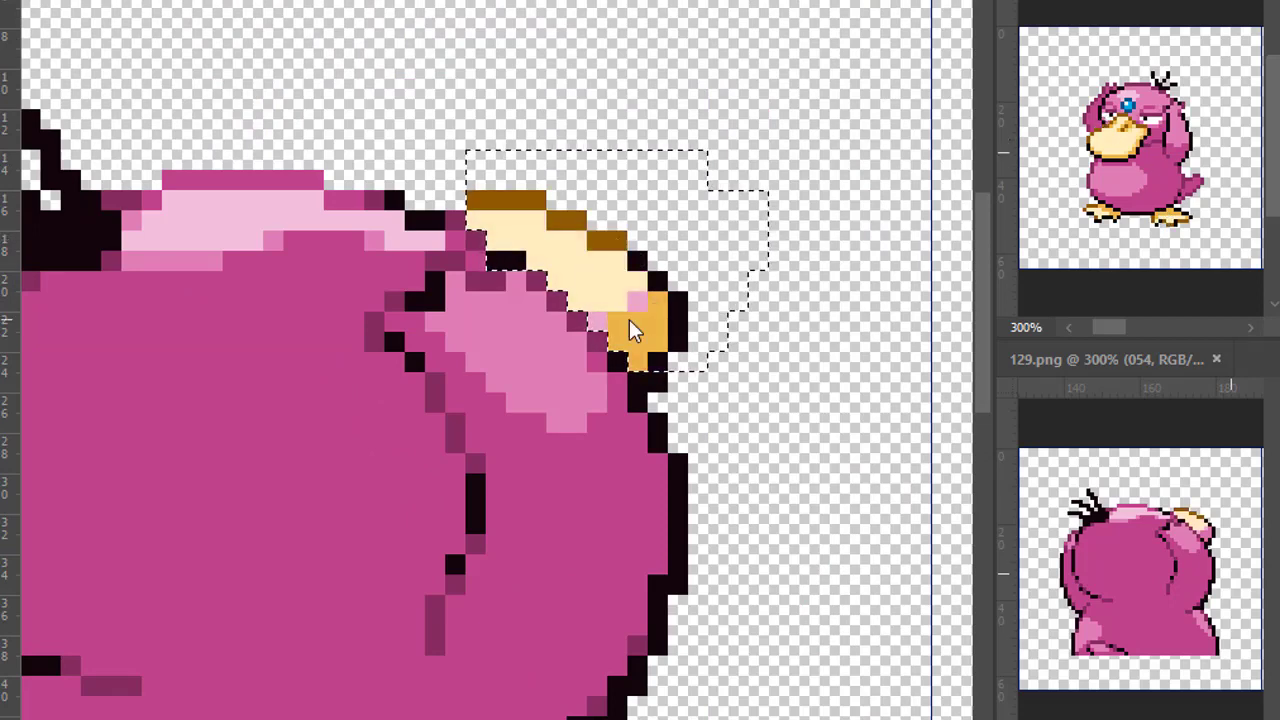
left_click(638, 302)
key("m")
key("ctrl+minus")
key("ctrl+minus")
key("ctrl+minus")
key("ctrl+minus")
key("ctrl+minus")
key("ctrl+minus")
key("ctrl+minus")
key("ctrl+minus")
key("ctrl+plus")
key("ctrl+plus")
key("ctrl+plus")
key("ctrl+plus")
key("ctrl+plus")
key("ctrl+plus")
key("ctrl+plus")
key("ctrl+plus")
- Paint a blue gem with a dark blue outline and white highlight on the back sprite's head, beside the beak
left_click_drag(623, 158, 412, 294)
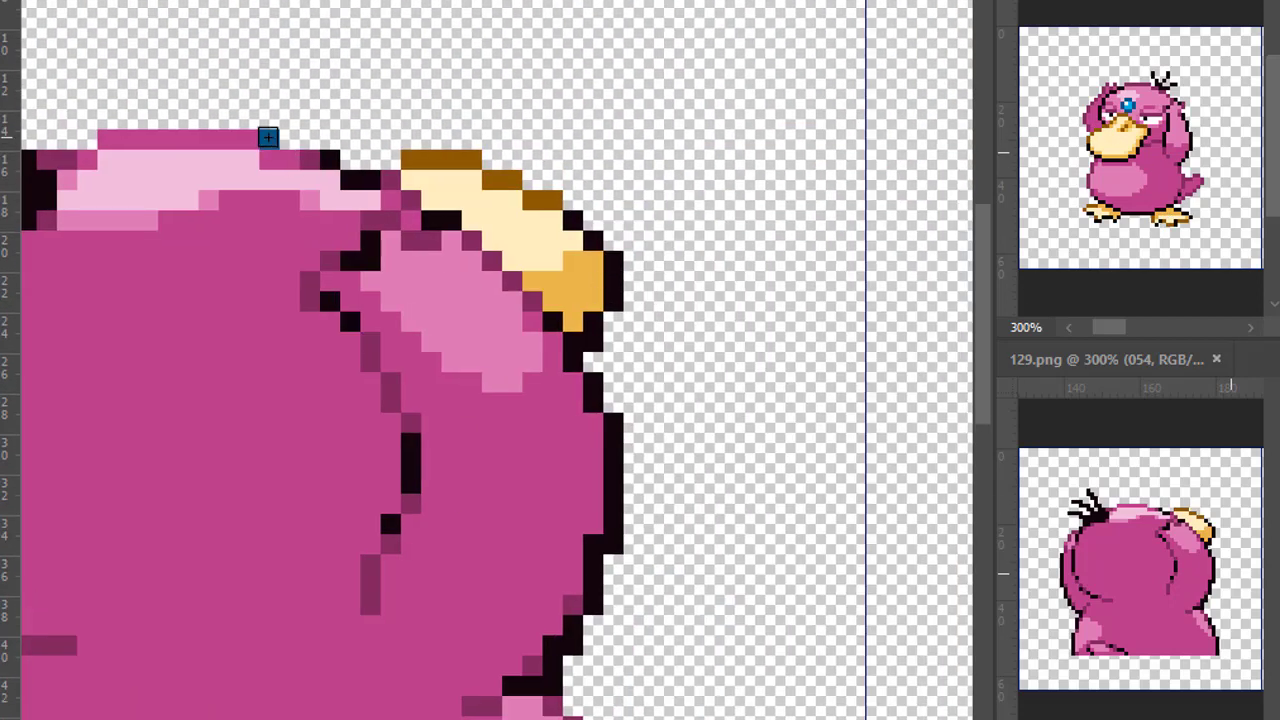
mouse_move(266, 131)
left_mouse_down()
mouse_move(312, 119)
mouse_move(386, 149)
left_mouse_up()
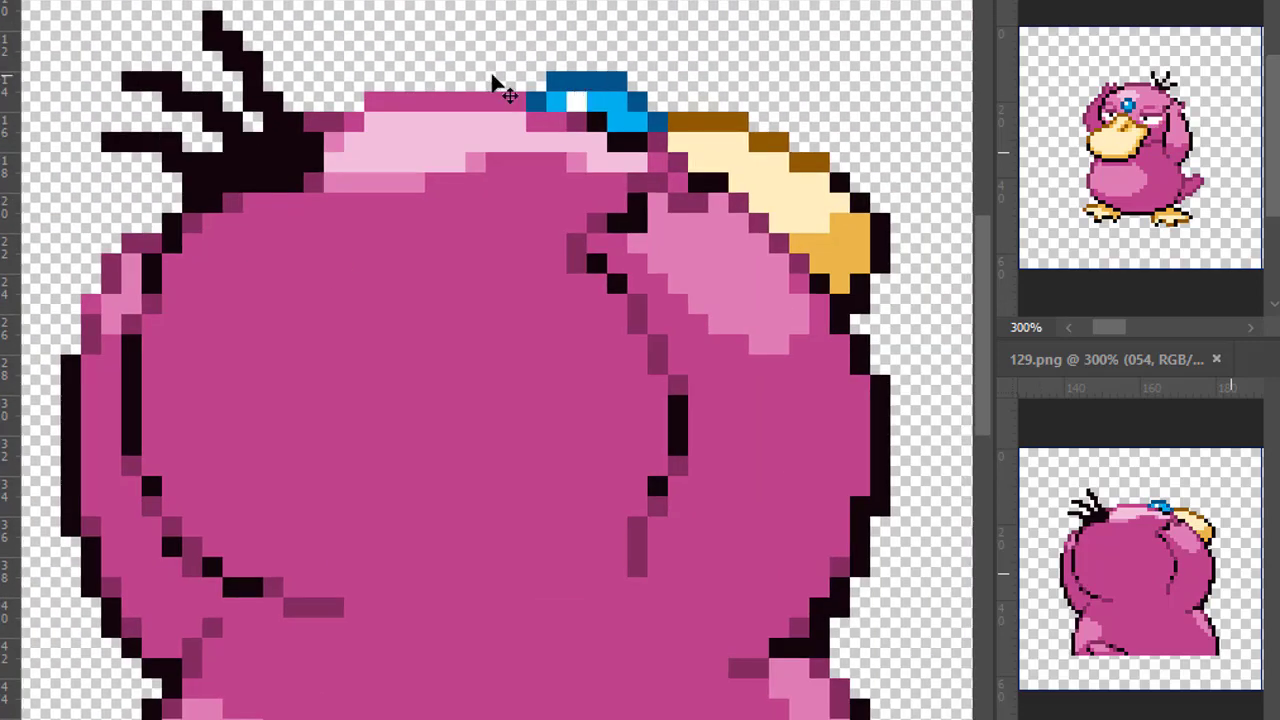
scroll(505, 92, "down", 5)
scroll(505, 92, "up", 2)
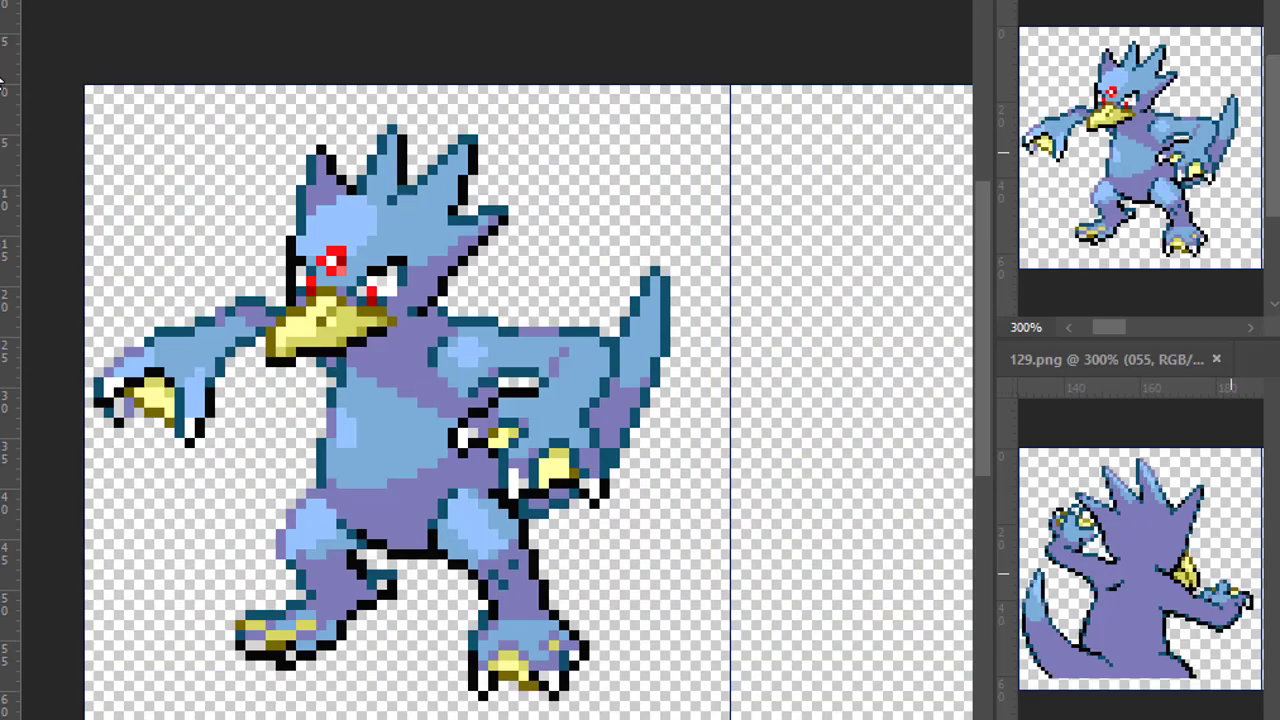
- Separate the Golduck sprites' blue and purple body onto its own layer and try shifting its hue
left_click(318, 200)
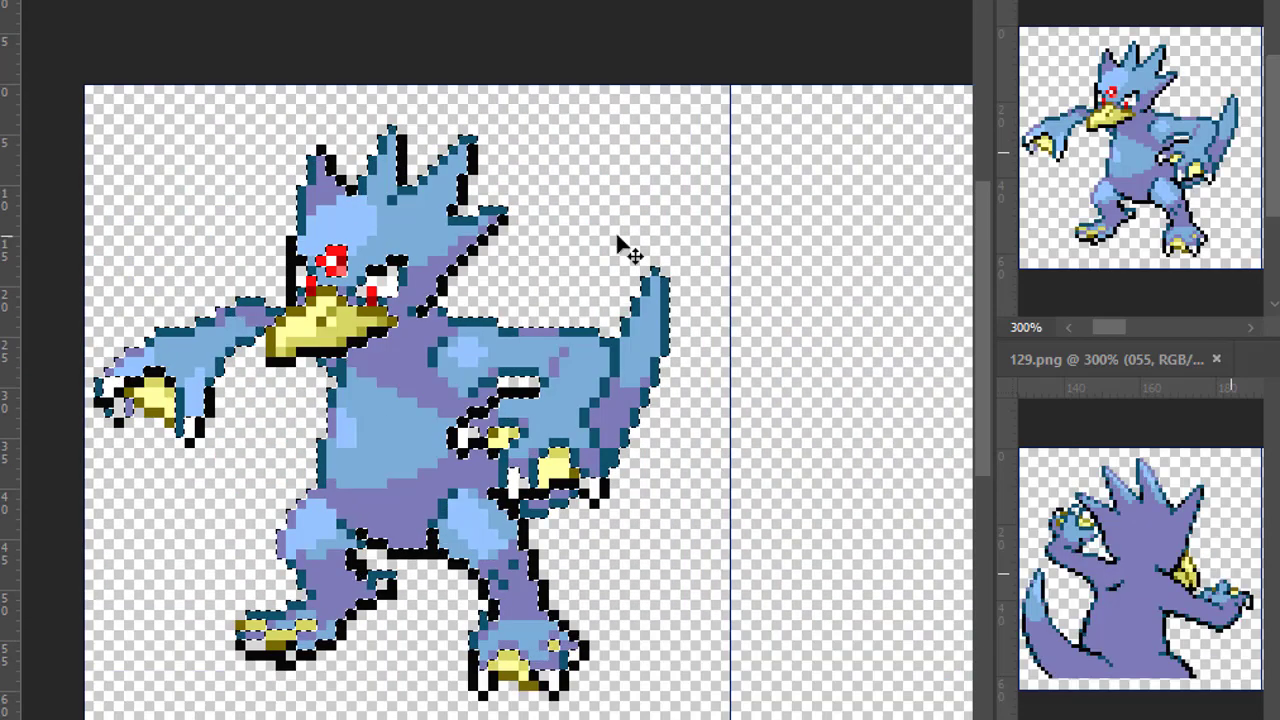
key("ctrl+u")
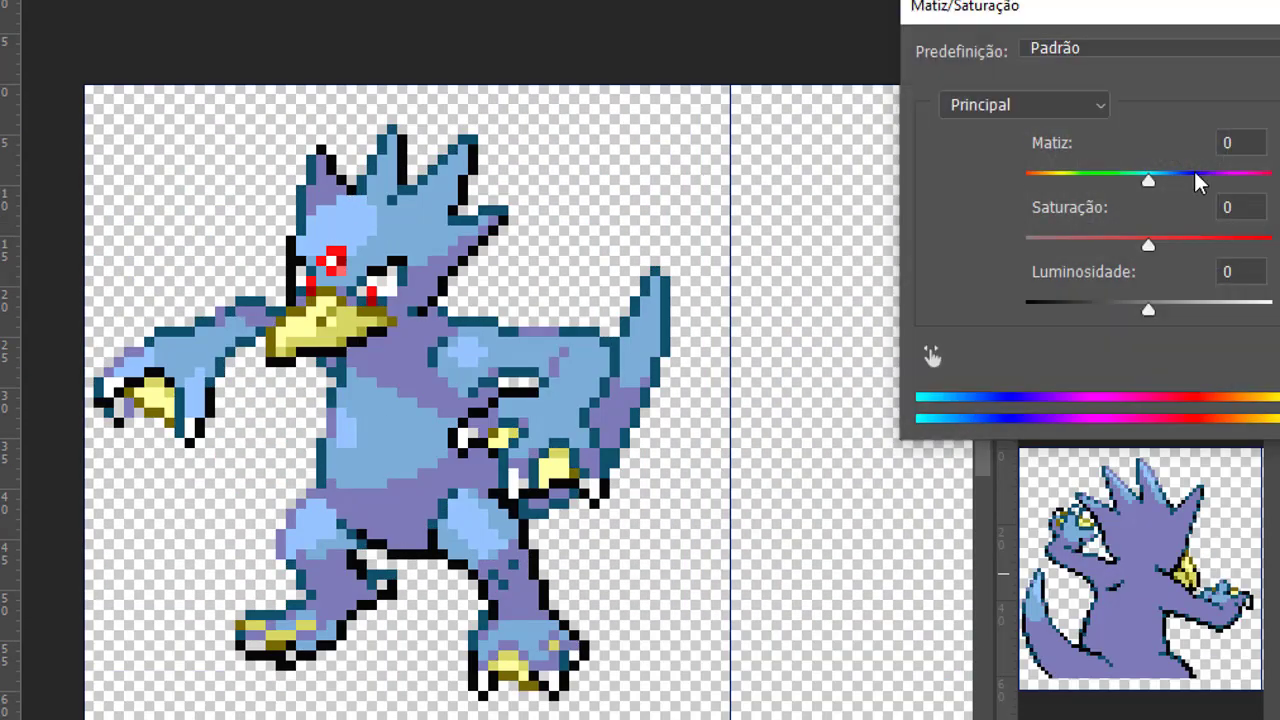
left_click_drag(1160, 177, 1194, 177)
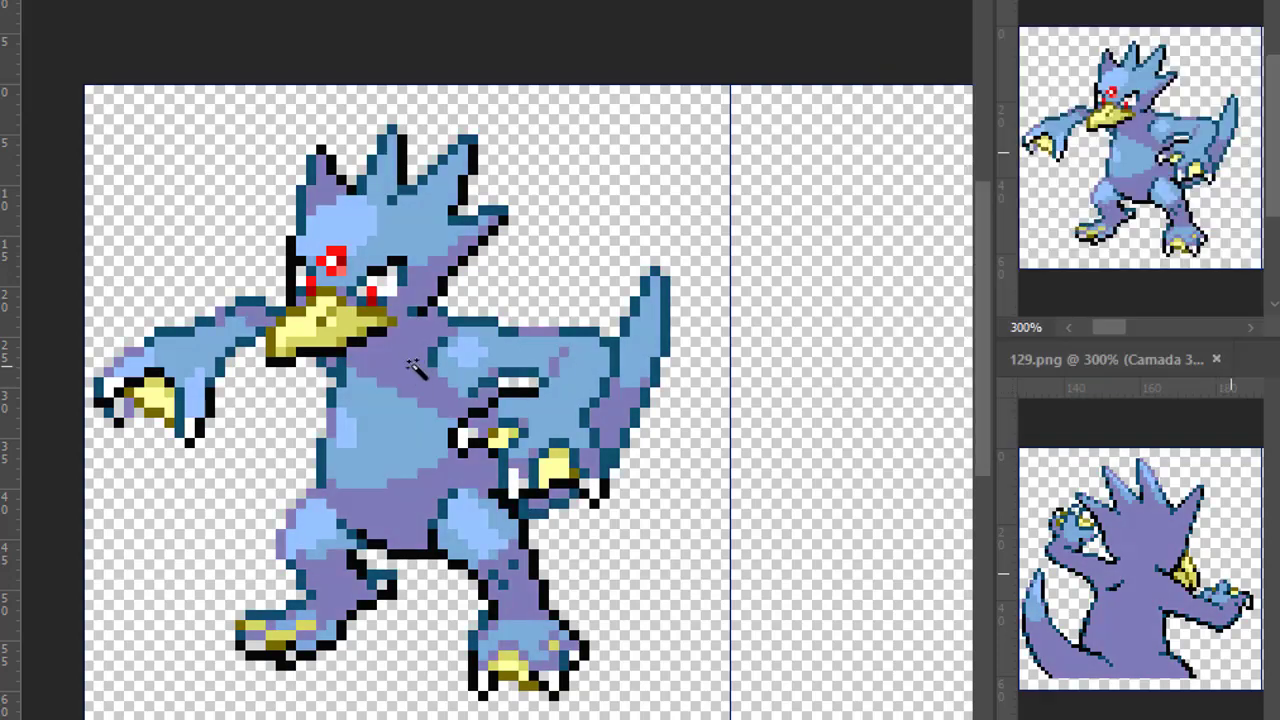
- Recolour the purple body shading of the Golduck sprites with the body blue, lower its lightness, and clear the selection
left_click(430, 375)
left_click(430, 377)
key("ctrl+u")
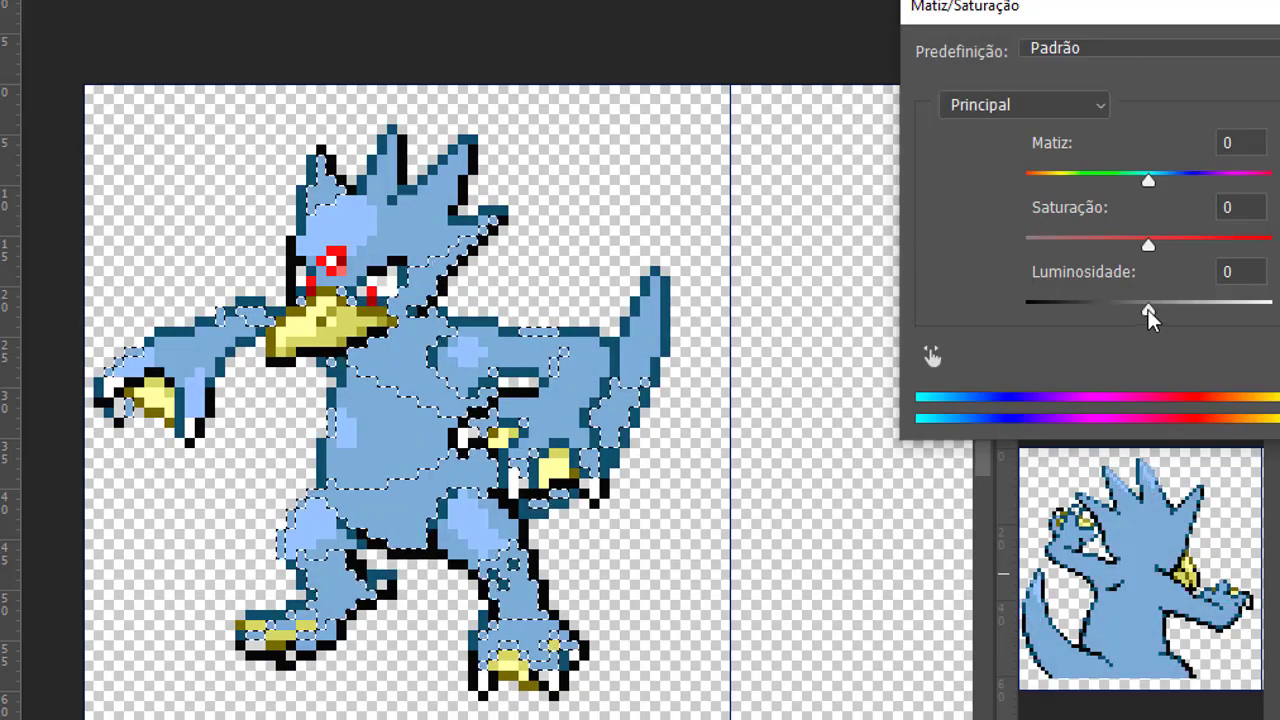
left_click_drag(1148, 309, 1121, 307)
key("Return")
key("ctrl+d")
- Shift the Golduck body's hue from blue to purple and raise its saturation slightly
key("ctrl+u")
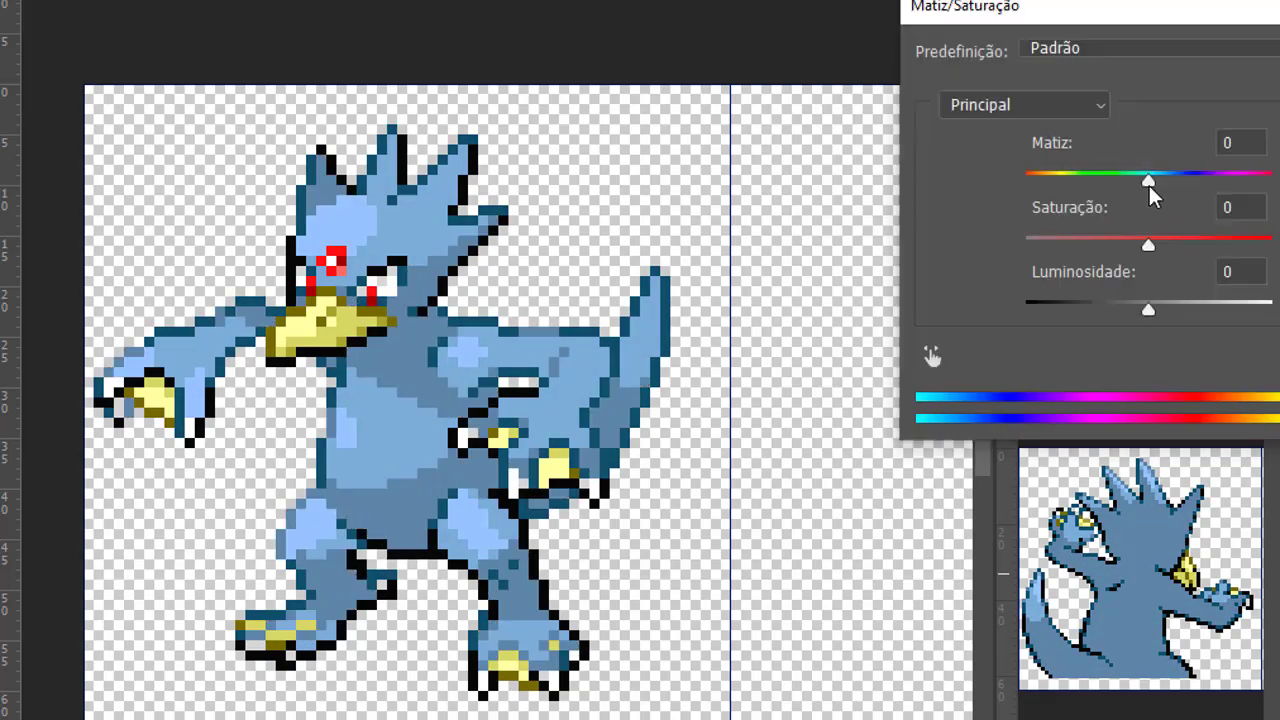
left_click_drag(1149, 185, 1194, 180)
left_click_drag(1149, 240, 1165, 247)
key("Return")
scroll(600, 205, "down", 3)
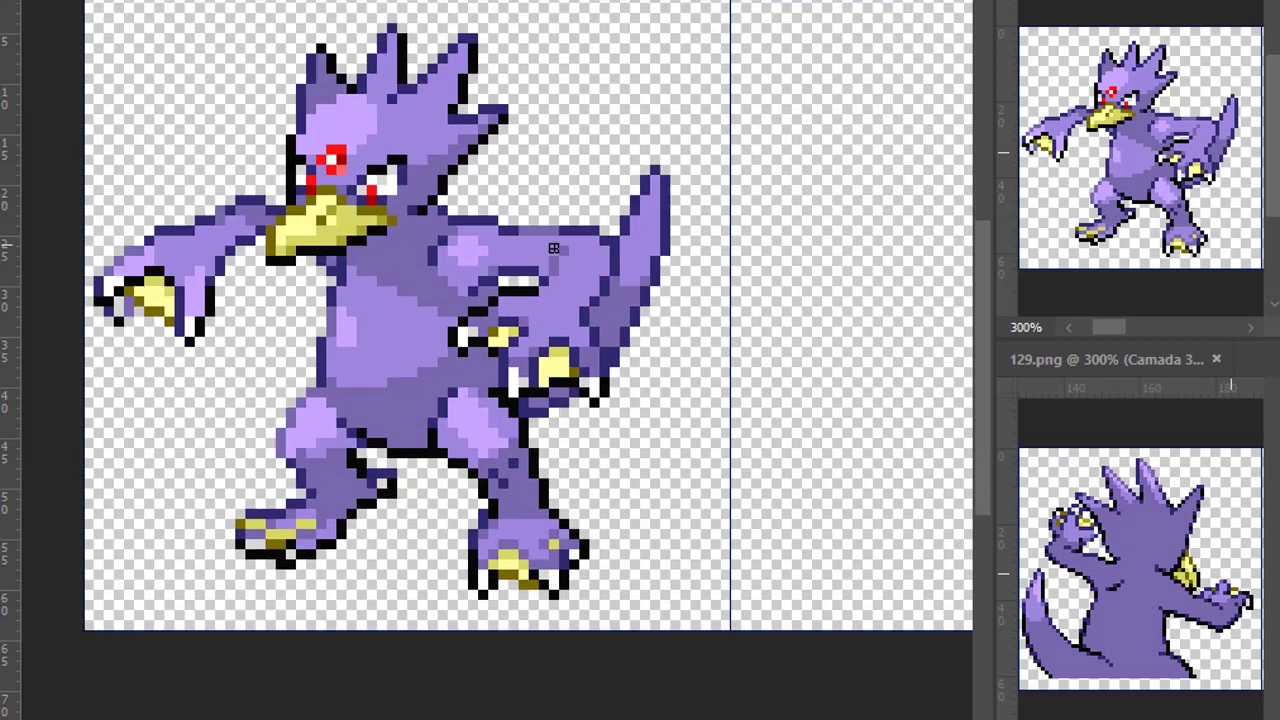
- Paint a yellow scarf with an olive outline and shading around the front Golduck's neck and shoulder
key("ctrl+plus")
key("ctrl+plus")
scroll(437, 283, "up", 6)
scroll(485, 250, "left", 3)
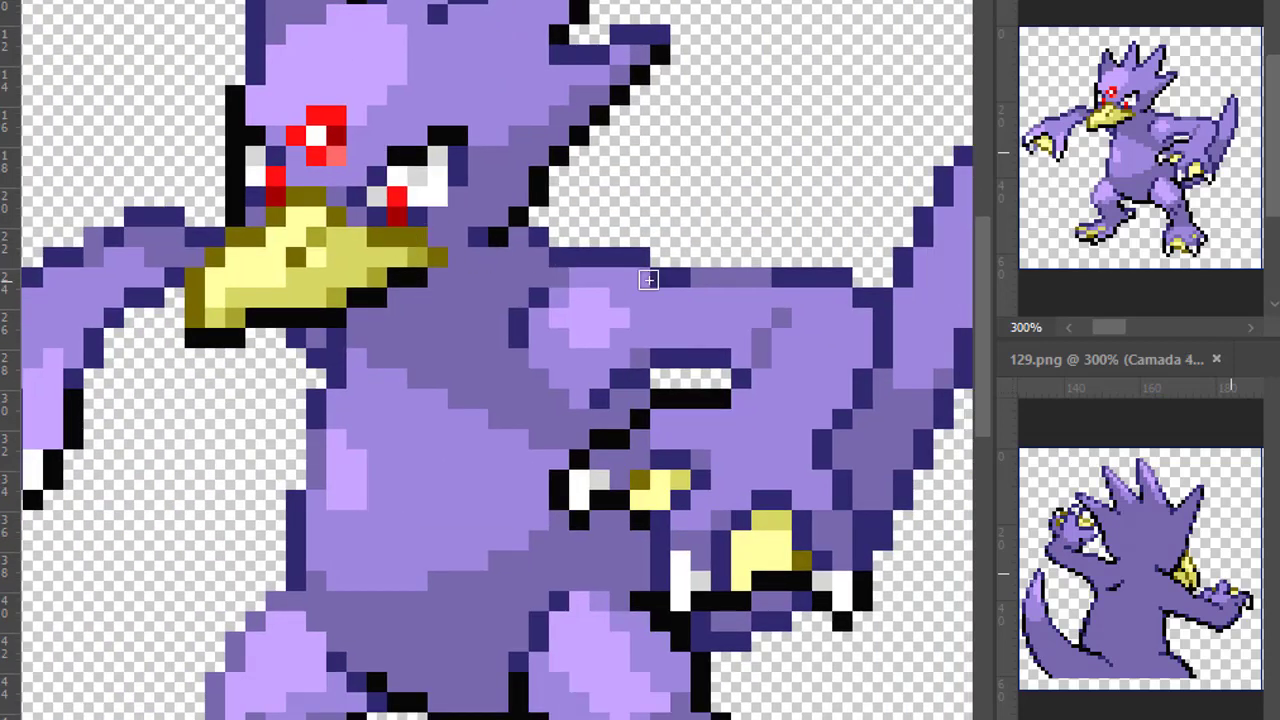
mouse_move(660, 296)
left_mouse_down()
mouse_move(611, 334)
mouse_move(511, 346)
mouse_move(391, 394)
mouse_move(296, 338)
left_mouse_up()
mouse_move(516, 330)
left_mouse_down()
mouse_move(537, 286)
mouse_move(660, 288)
left_mouse_up()
mouse_move(466, 254)
left_mouse_down()
mouse_move(365, 350)
mouse_move(456, 378)
mouse_move(518, 248)
mouse_move(433, 296)
mouse_move(443, 331)
mouse_move(410, 315)
mouse_move(556, 327)
mouse_move(558, 278)
left_mouse_up()
mouse_move(589, 326)
left_mouse_down()
mouse_move(543, 343)
mouse_move(423, 294)
mouse_move(371, 371)
mouse_move(518, 302)
left_mouse_up()
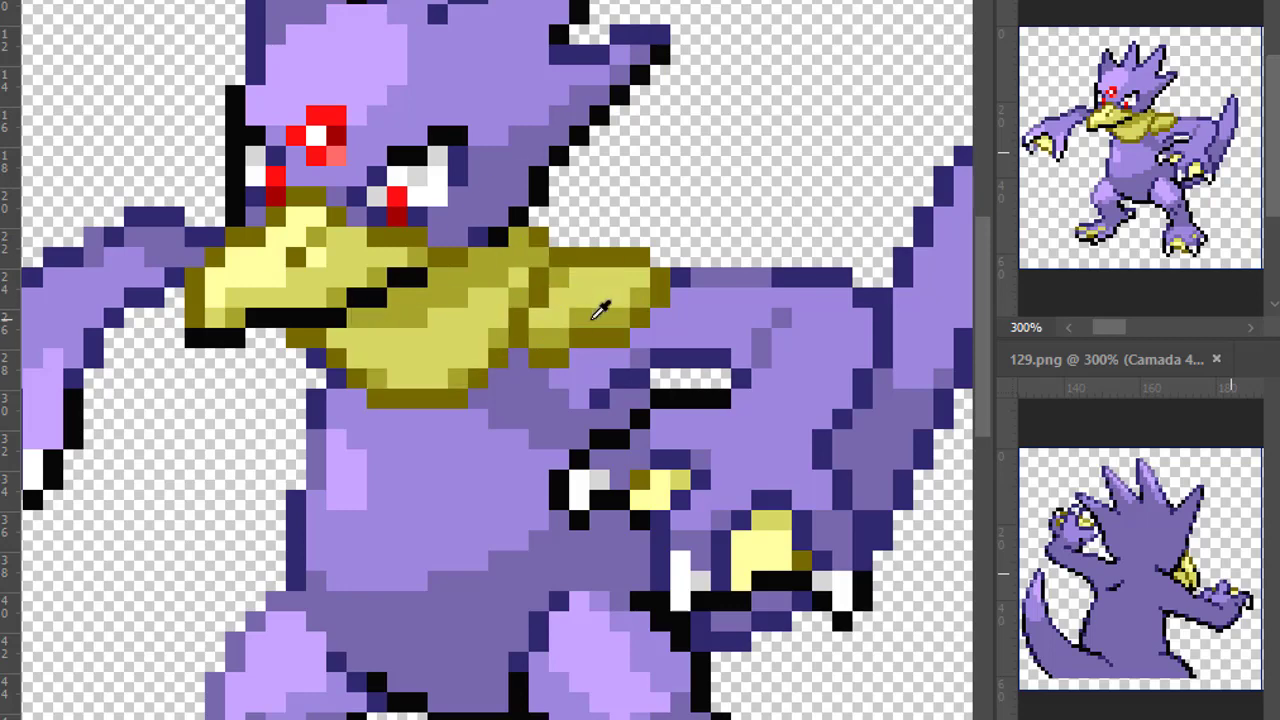
- Add pale yellow highlights to the scarf and darken its lower outline with black
left_click_drag(440, 347, 445, 322)
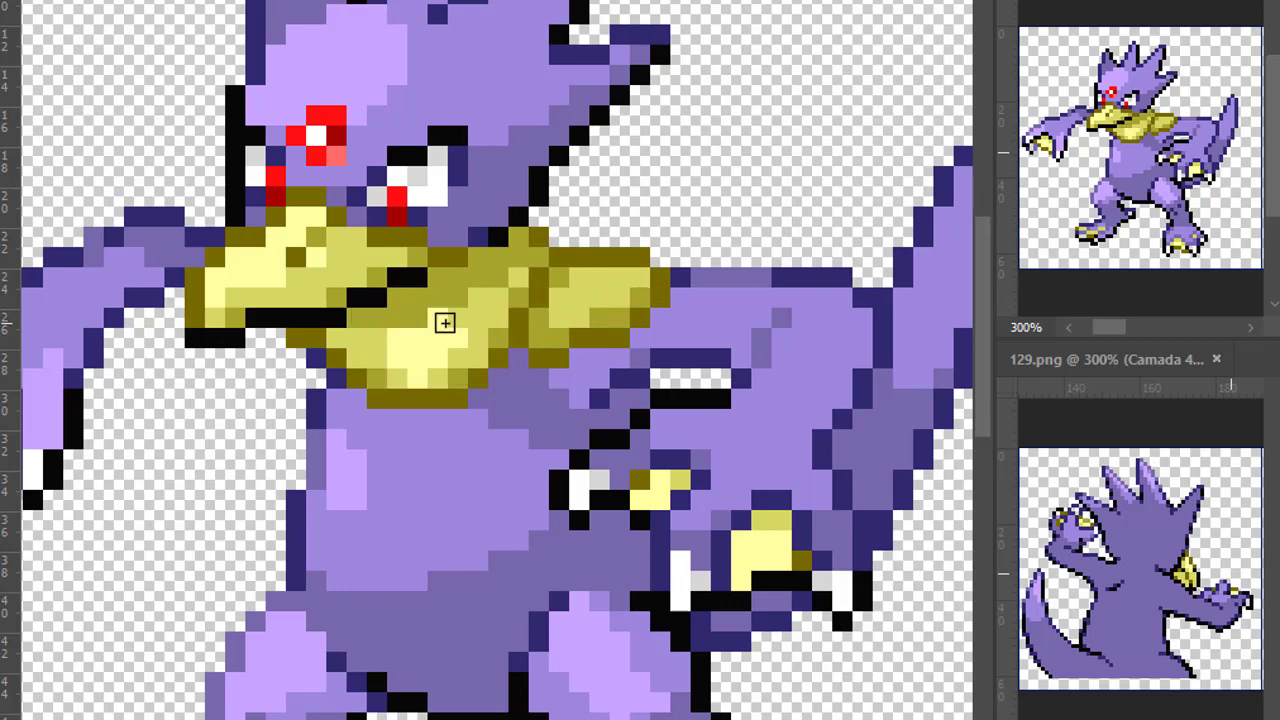
left_click_drag(580, 279, 620, 279)
scroll(557, 311, "down", 1)
mouse_move(656, 216)
left_mouse_down()
mouse_move(561, 281)
mouse_move(512, 258)
mouse_move(485, 294)
mouse_move(382, 317)
mouse_move(297, 257)
left_mouse_up()
left_click_drag(437, 177, 484, 160)
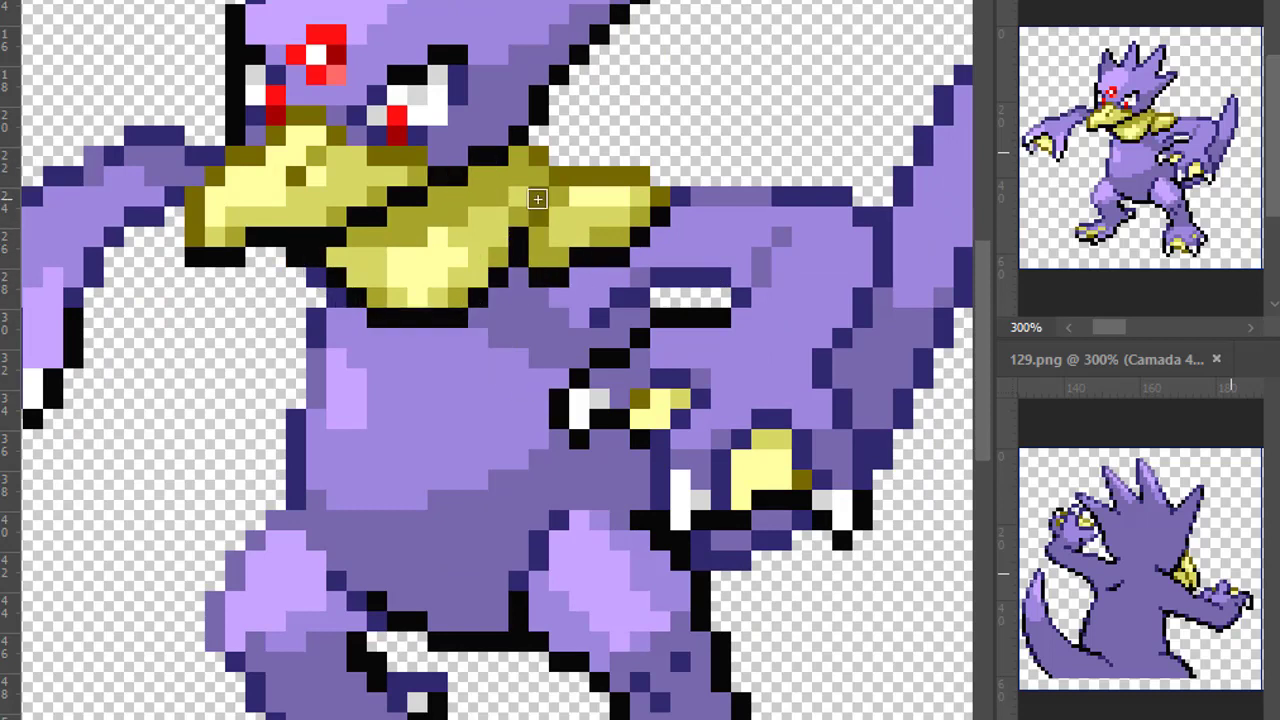
- Undo the last scarf strokes and return the lower-left outline to olive
key("ctrl+z")
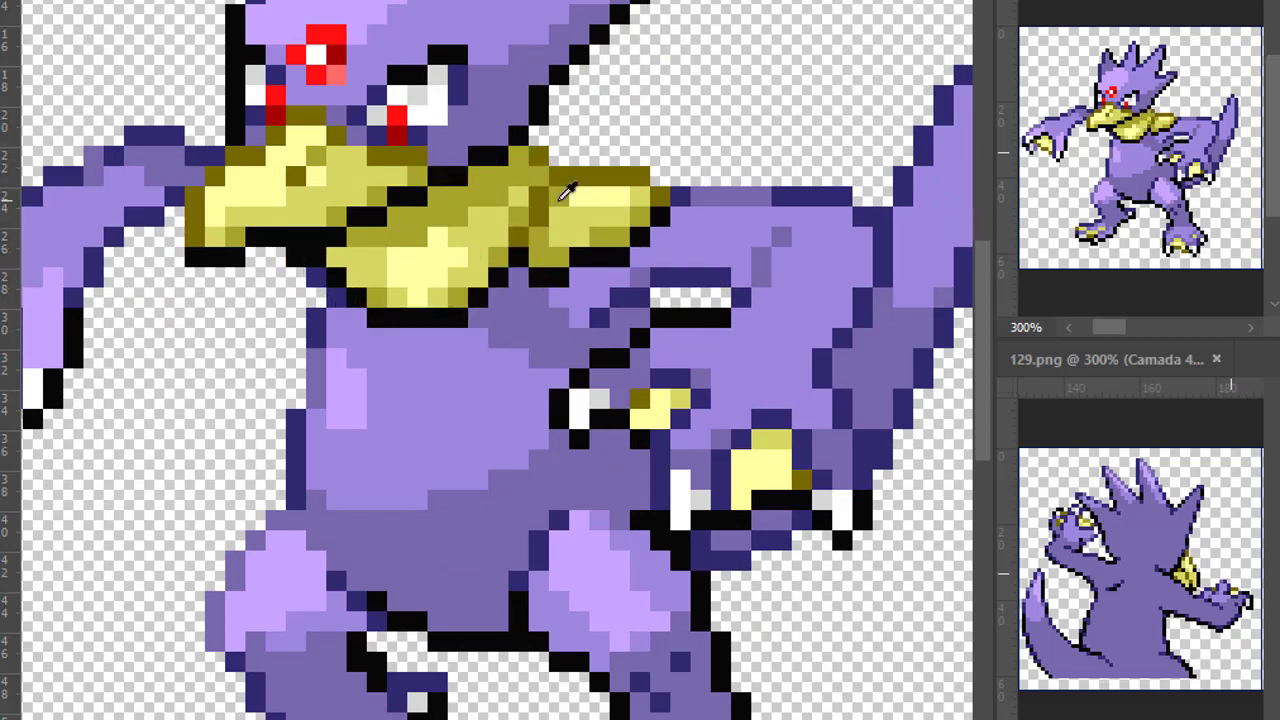
key("ctrl+z")
key("ctrl+z")
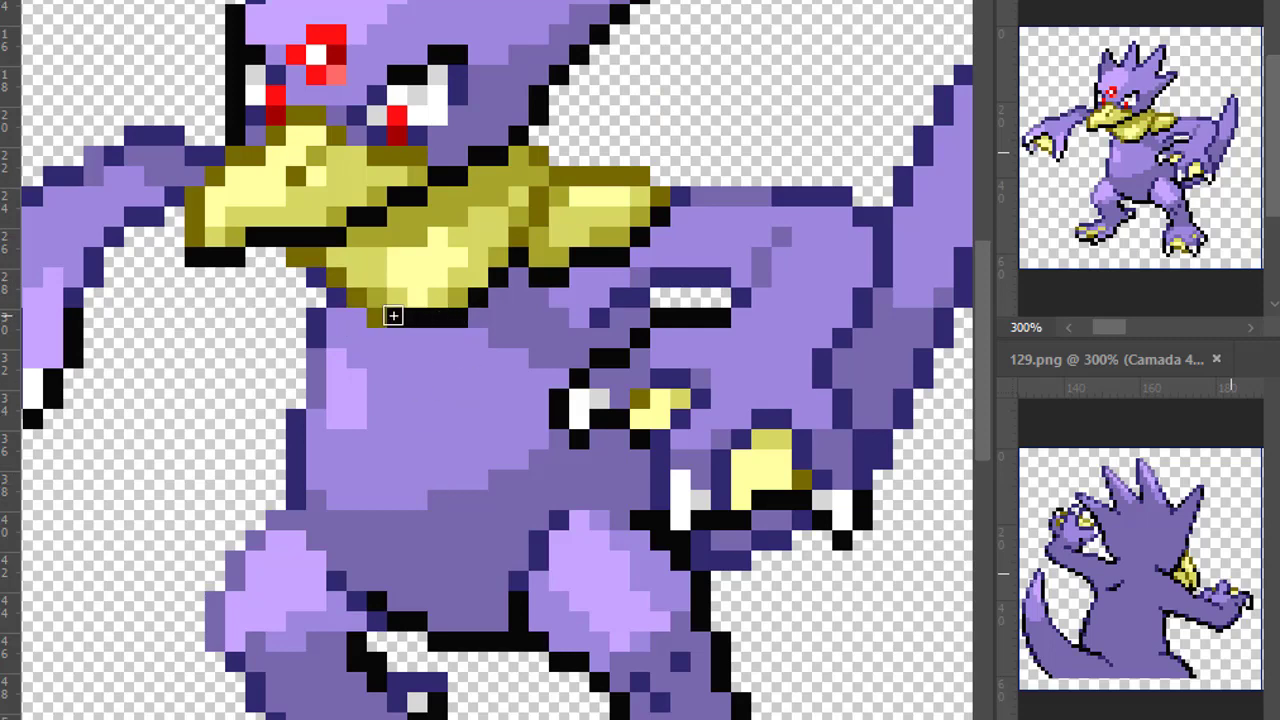
scroll(428, 320, "up", 4)
scroll(411, 268, "down", 3)
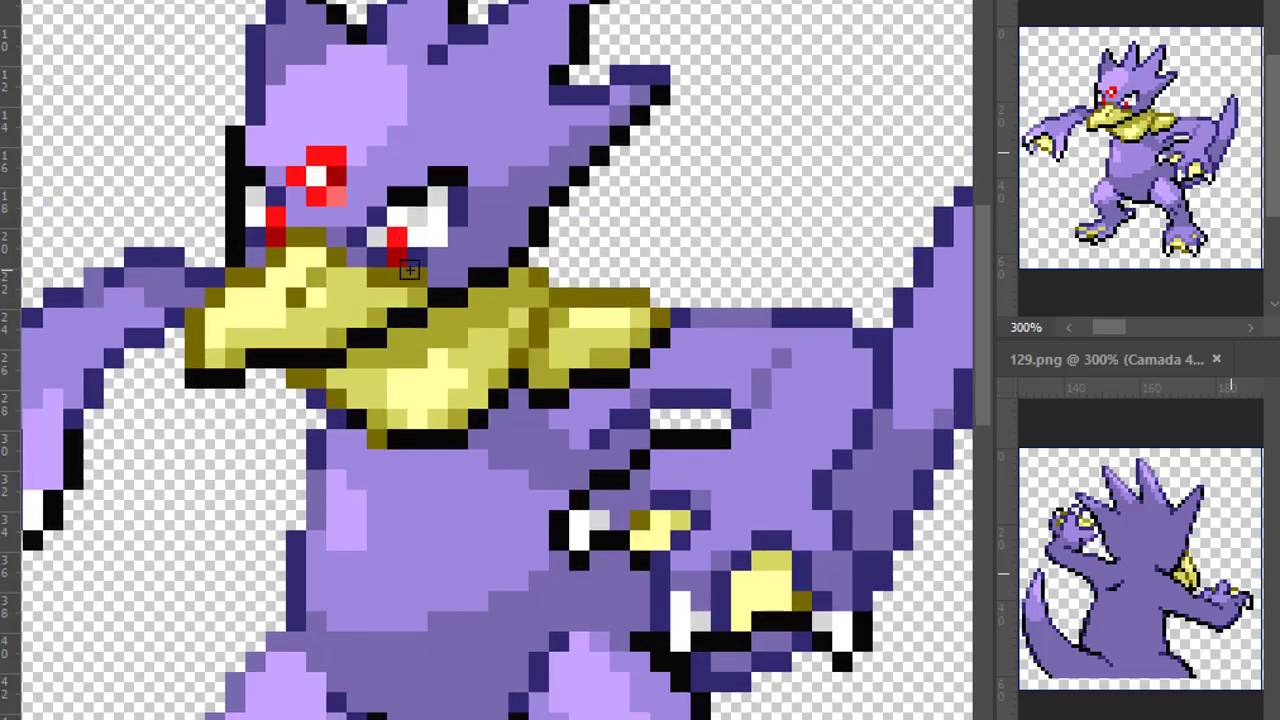
- Try a further hue shift on the recoloured Golduck artwork
key("ctrl+minus")
key("ctrl+minus")
key("ctrl+minus")
key("ctrl+u")
left_click_drag(1149, 181, 1179, 183)
key("Return")
scroll(712, 274, "down", 1)
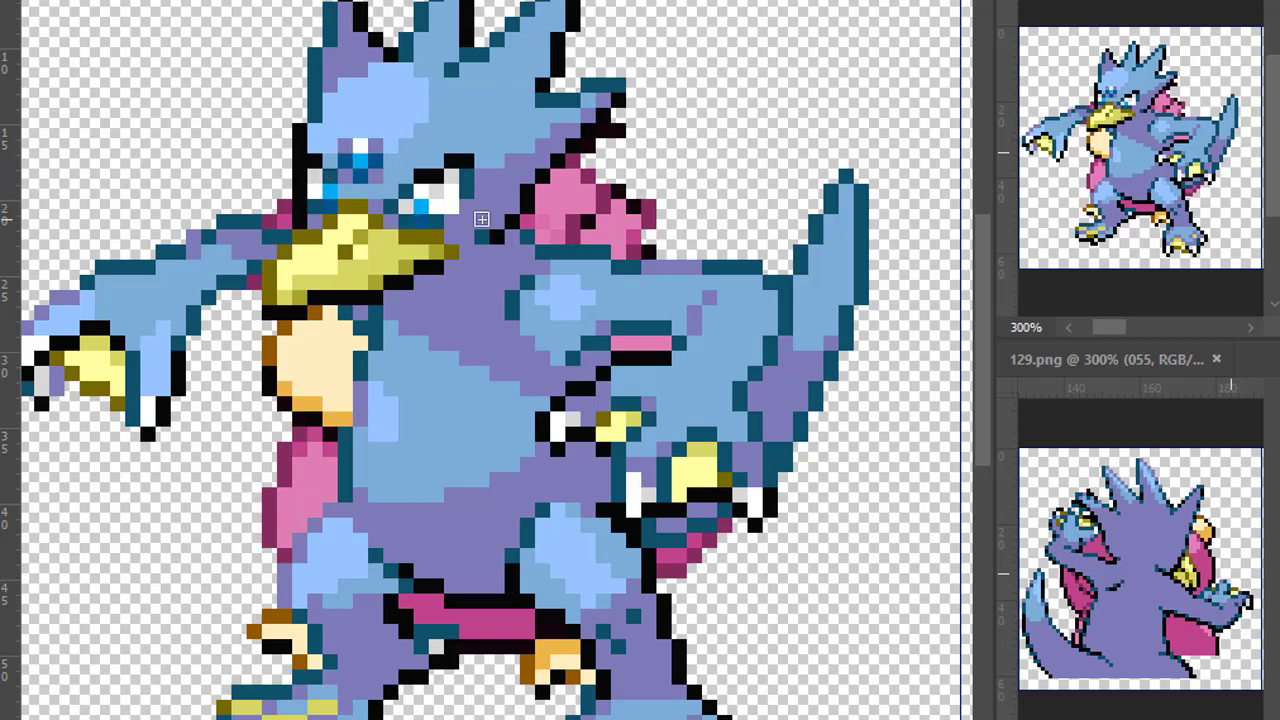
- Sample the dark teal outline colour and redraw the front Golduck's eye with it
scroll(640, 258, "up", 1)
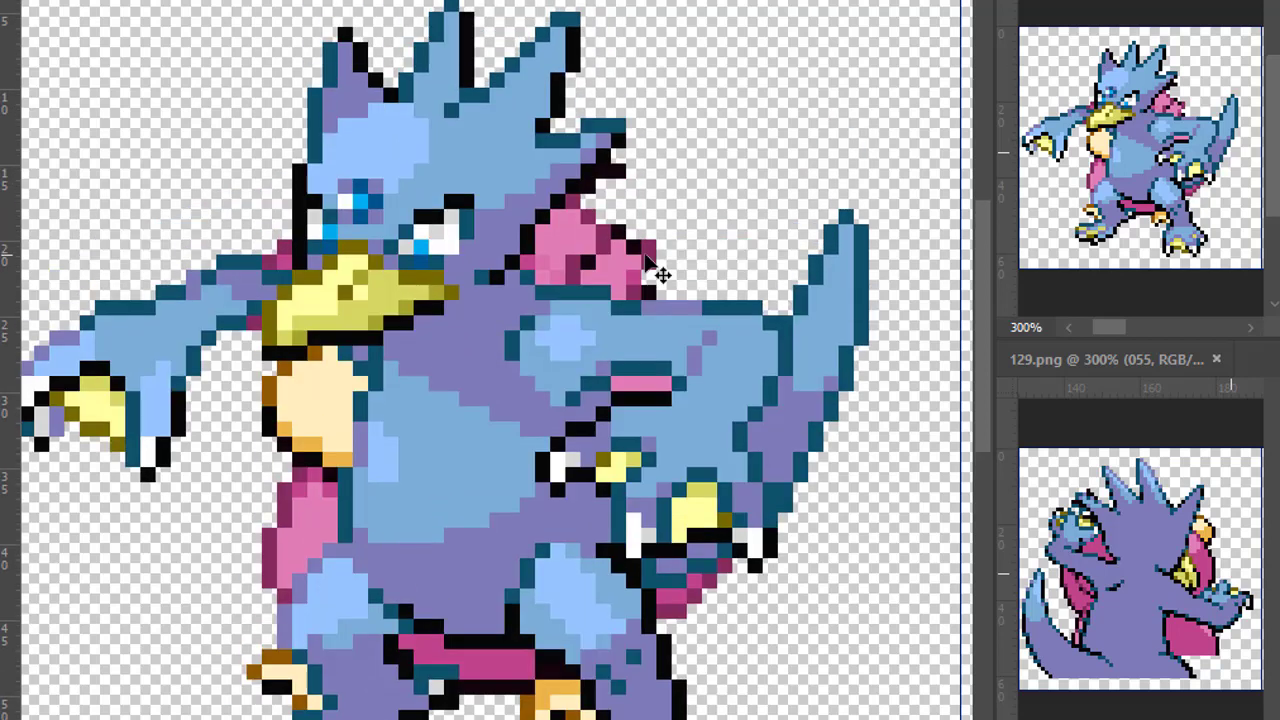
left_click(461, 208, "alt")
left_click_drag(422, 252, 436, 235)
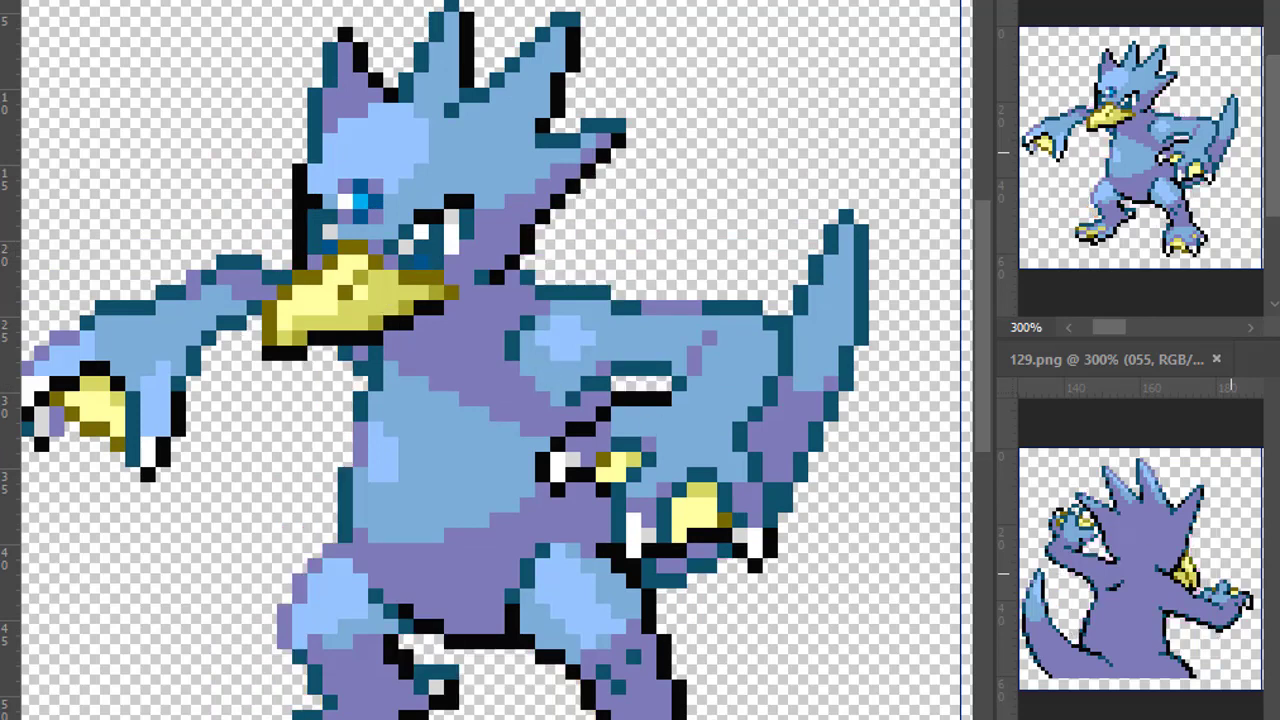
- Undo the blue hue shift and adjust the selected yellow beak, scarf and paw areas to hue -3 and saturation +3
key("ctrl+z")
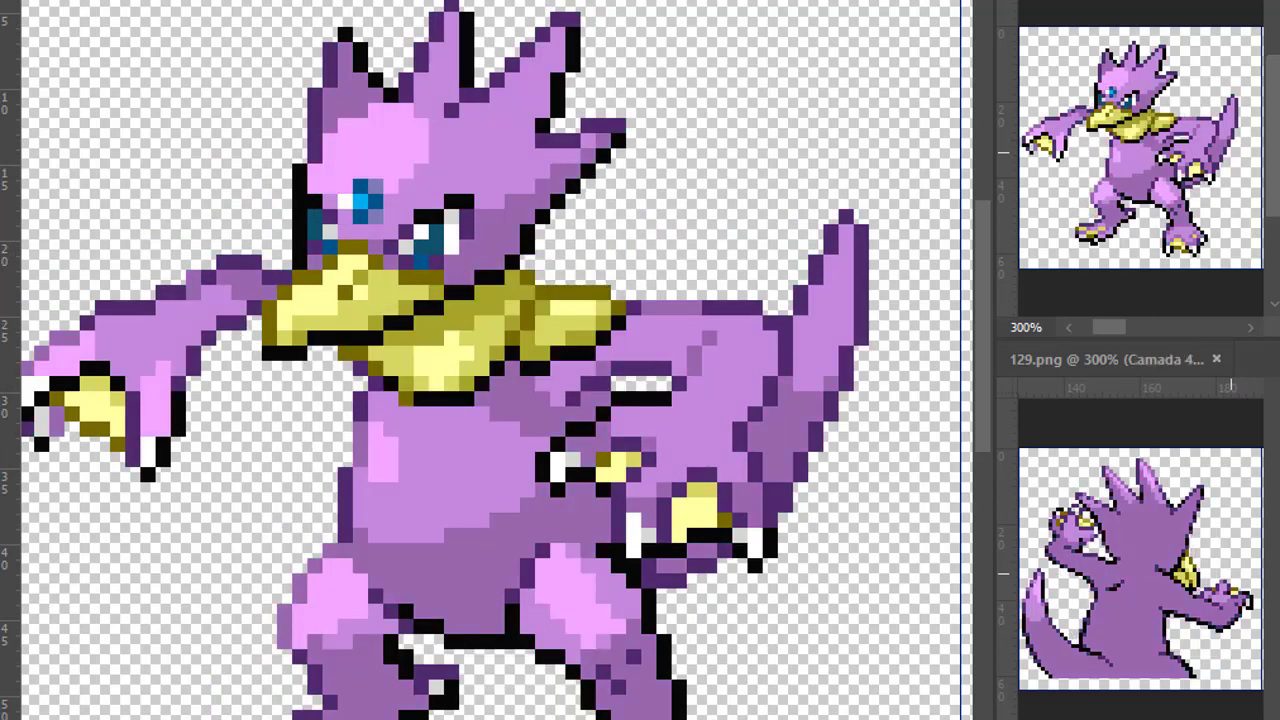
key("ctrl+u")
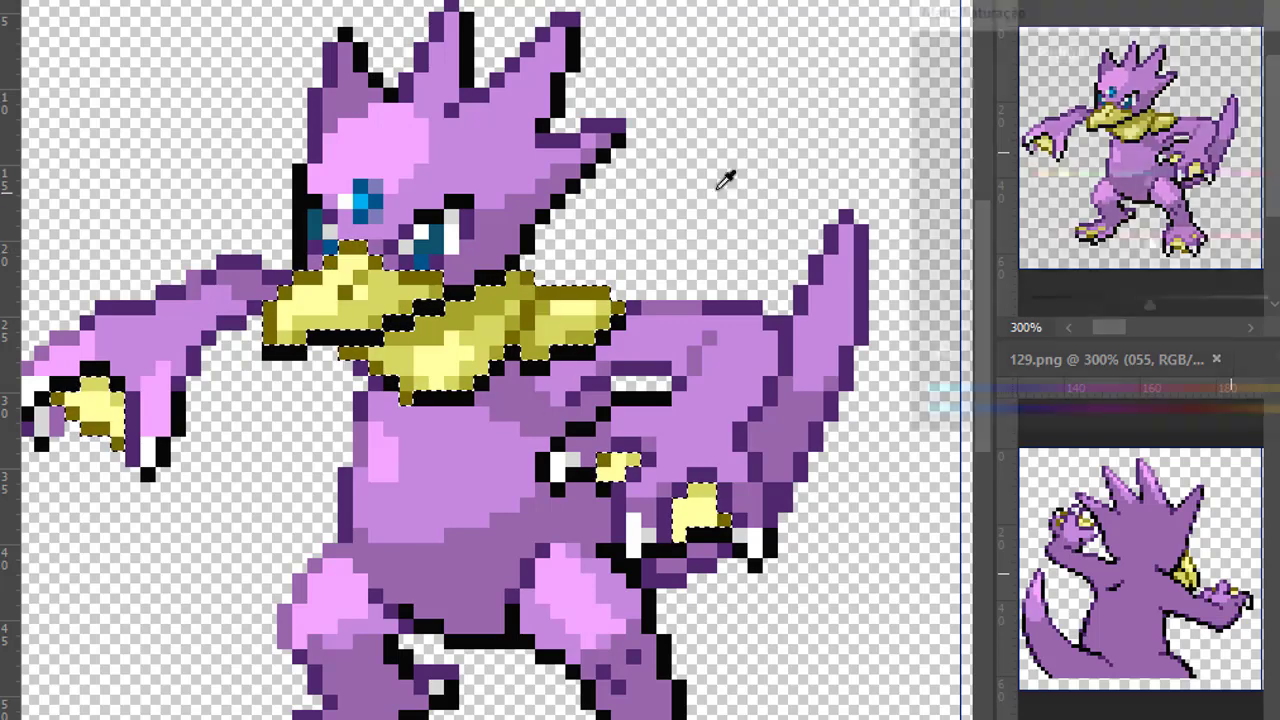
left_click_drag(1148, 180, 1135, 158)
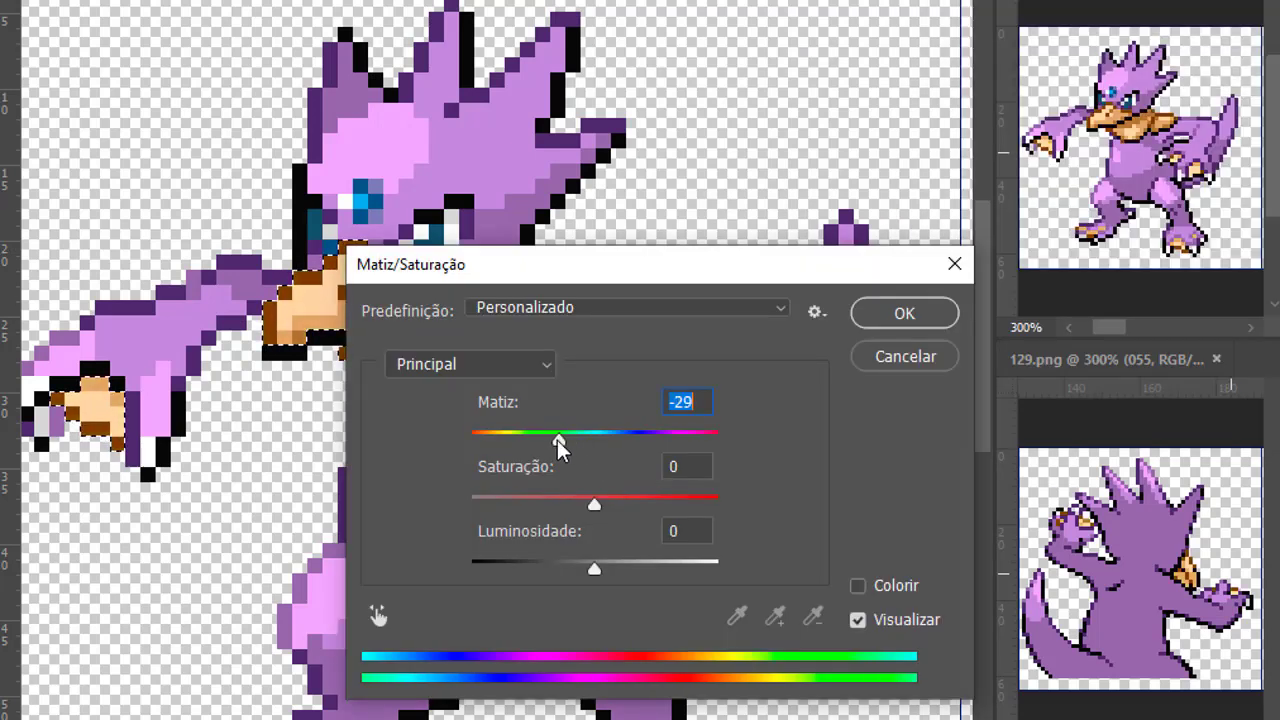
left_click_drag(557, 440, 609, 438)
left_click_drag(595, 503, 470, 503)
mouse_move(595, 568)
left_mouse_down()
mouse_move(450, 594)
mouse_move(594, 569)
left_mouse_up()
left_click_drag(471, 503, 598, 504)
mouse_move(607, 440)
left_mouse_down()
mouse_move(620, 441)
mouse_move(591, 441)
left_mouse_up()
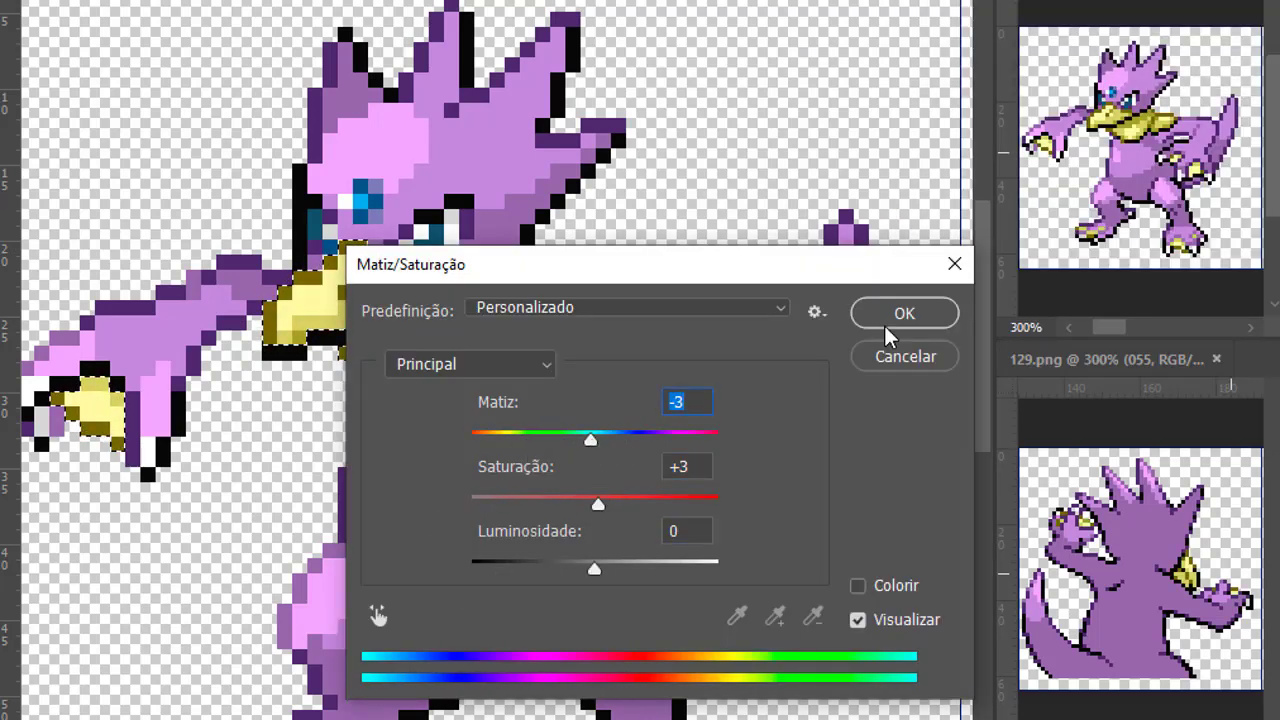
key("Return")
- Draw a gold wristband with a brown outline on the front Golduck's bent arm beside the tail
scroll(568, 220, "up", 6)
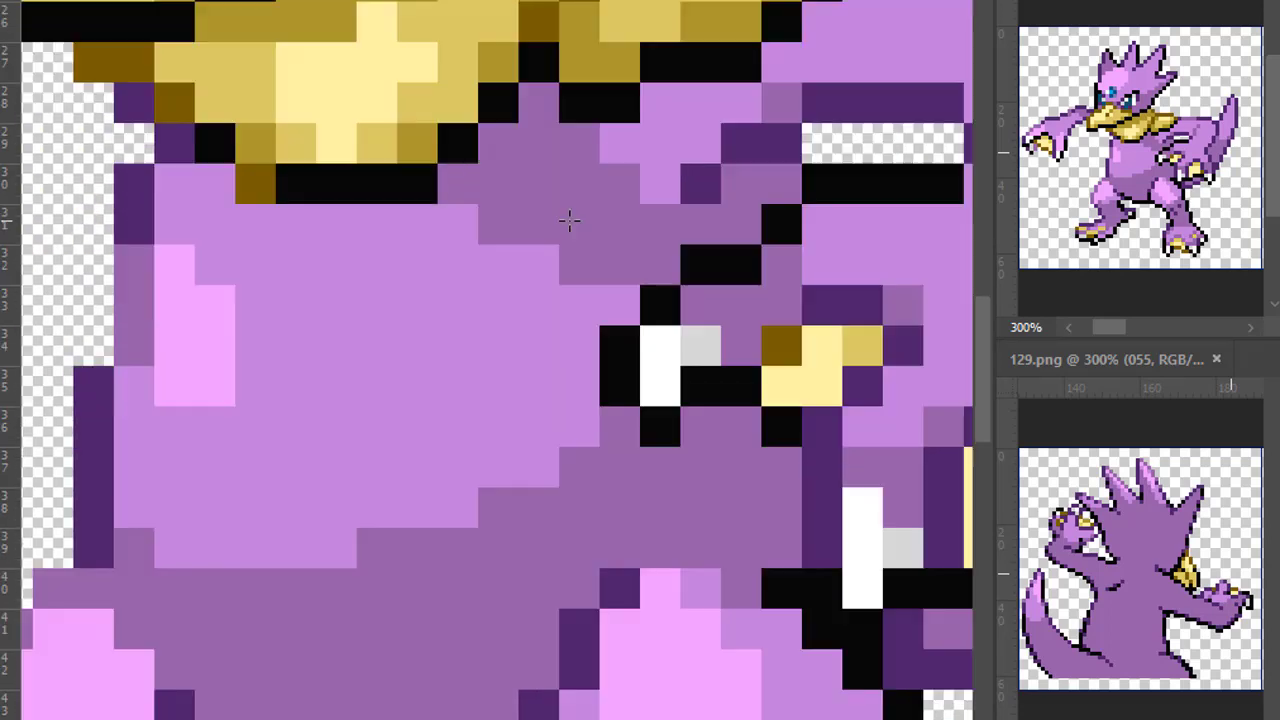
scroll(569, 220, "up", 3)
left_click(577, 149, "alt")
scroll(577, 149, "right", 8)
scroll(520, 140, "down", 4)
scroll(595, 190, "up", 2)
left_click_drag(463, 123, 667, 264)
left_click(269, 80, "alt")
mouse_move(510, 223)
left_mouse_down()
mouse_move(606, 297)
mouse_move(626, 264)
left_mouse_up()
left_click(230, 94, "alt")
left_click_drag(626, 264, 600, 305)
left_click_drag(507, 220, 543, 212)
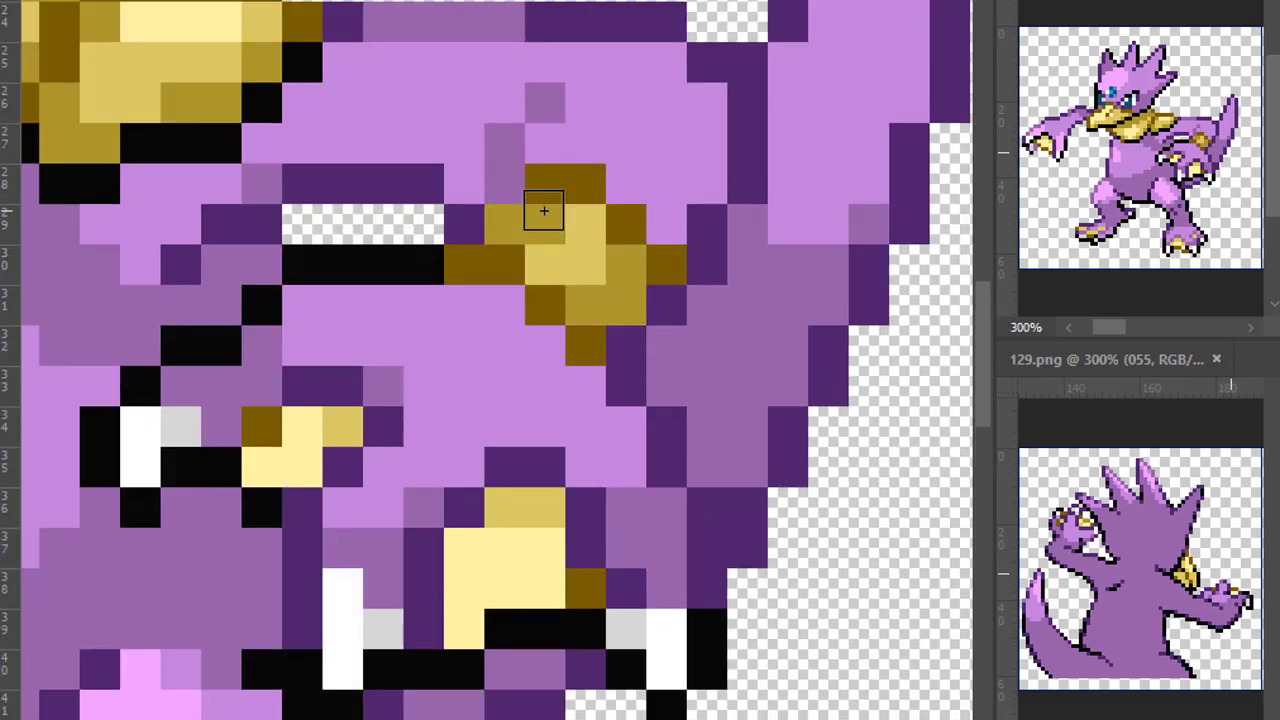
- Darken most of the bent arm's wristband outline with black and add pale yellow highlights inside it
left_click(438, 262, "alt")
left_click_drag(464, 264, 595, 336)
left_click_drag(667, 264, 626, 345)
left_click_drag(500, 184, 545, 184)
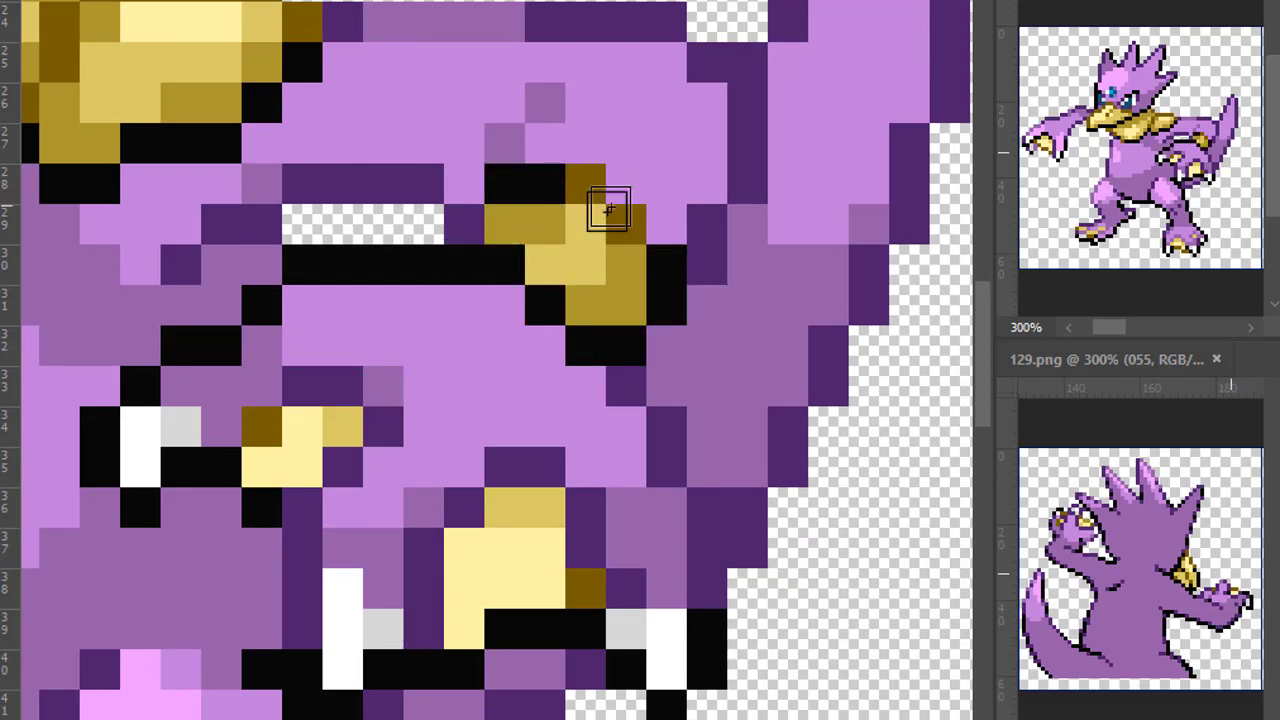
scroll(697, 350, "up", 3)
left_click(225, 144, "alt")
mouse_move(585, 346)
left_mouse_down()
mouse_move(546, 386)
mouse_move(583, 414)
mouse_move(550, 414)
left_mouse_up()
left_click(545, 346)
- Outline a wristband in brown on the front Golduck's outstretched arm
left_click_drag(411, 350, 940, 444)
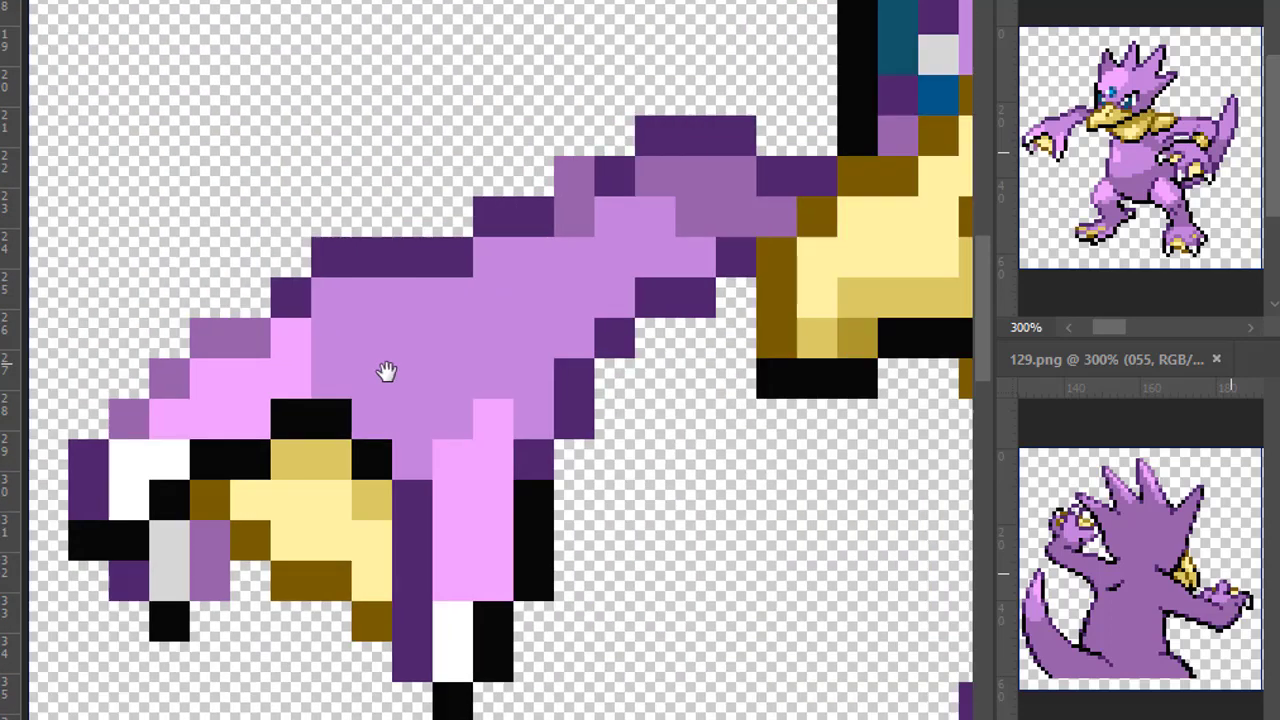
left_click_drag(386, 371, 325, 371)
left_click_drag(390, 297, 477, 378)
mouse_move(522, 218)
left_mouse_down()
mouse_move(557, 260)
mouse_move(516, 411)
left_mouse_up()
left_click_drag(393, 258, 474, 216)
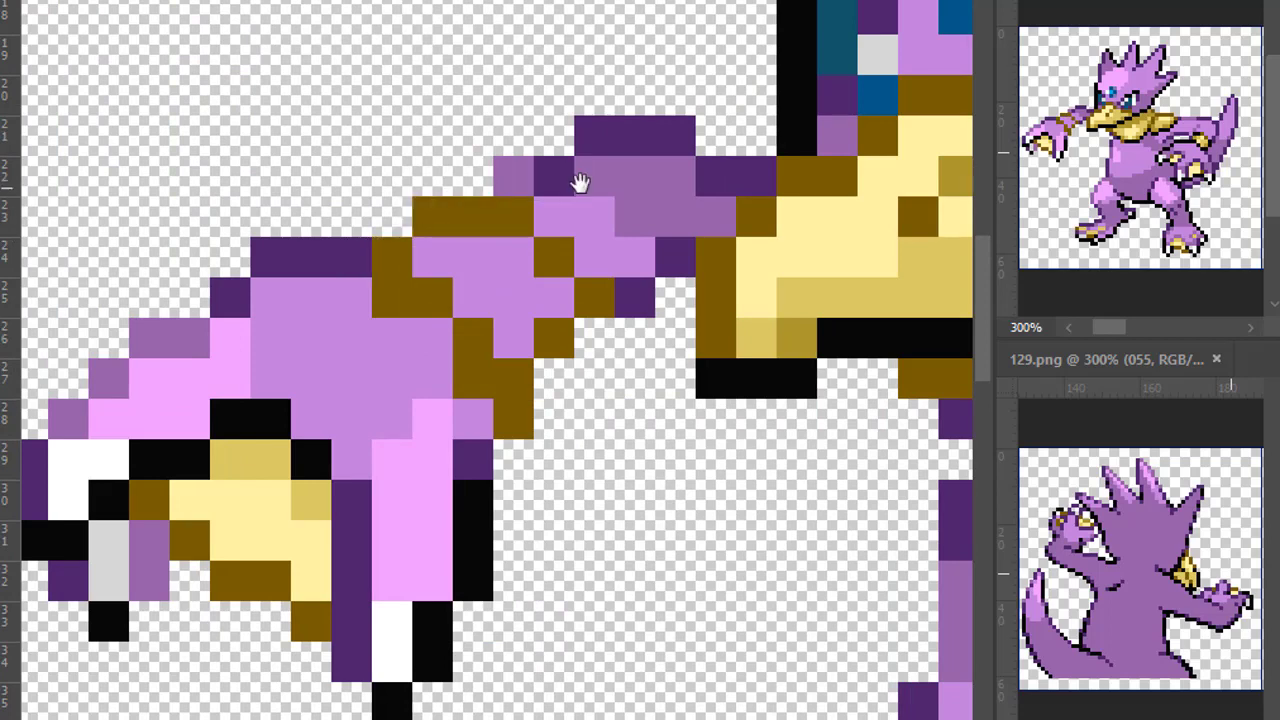
- Fill the outstretched arm's wristband with gold and pale yellow on the front sprite
left_click_drag(577, 183, 221, 239)
left_click(610, 315, "alt")
left_click_drag(40, 420, 534, 319)
mouse_move(571, 211)
left_mouse_down()
mouse_move(663, 217)
mouse_move(654, 290)
left_mouse_up()
left_click(910, 208, "alt")
left_click_drag(652, 214, 620, 246)
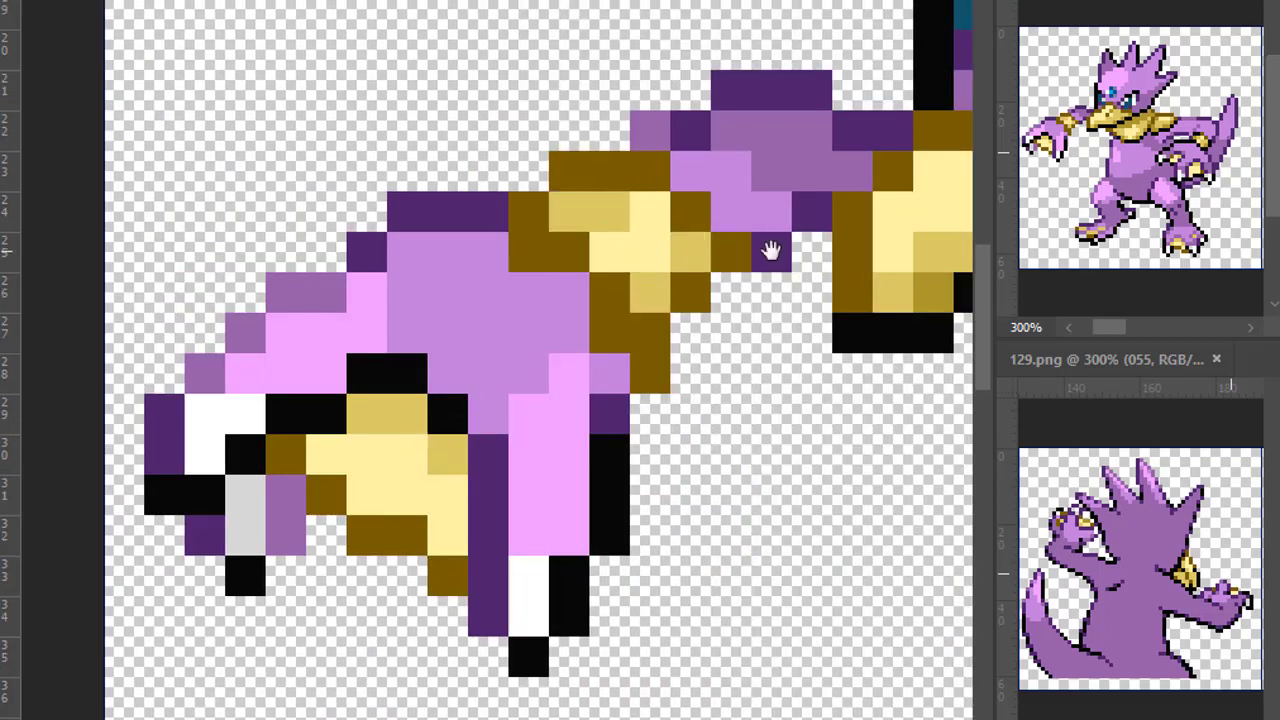
- Shade the edges of the front Golduck's outstretched wristband with darker ochre and mid-gold pixels
mouse_move(357, 431)
left_mouse_down()
mouse_move(698, 369)
mouse_move(177, 363)
left_mouse_up()
left_click(755, 223, "alt")
left_click(400, 140)
left_click_drag(517, 187, 475, 223)
left_click(752, 181, "alt")
left_click(482, 183)
- Darken the hand-side edge of the front Golduck's outstretched wristband with black, undoing the extra strokes
left_click(449, 366, "alt")
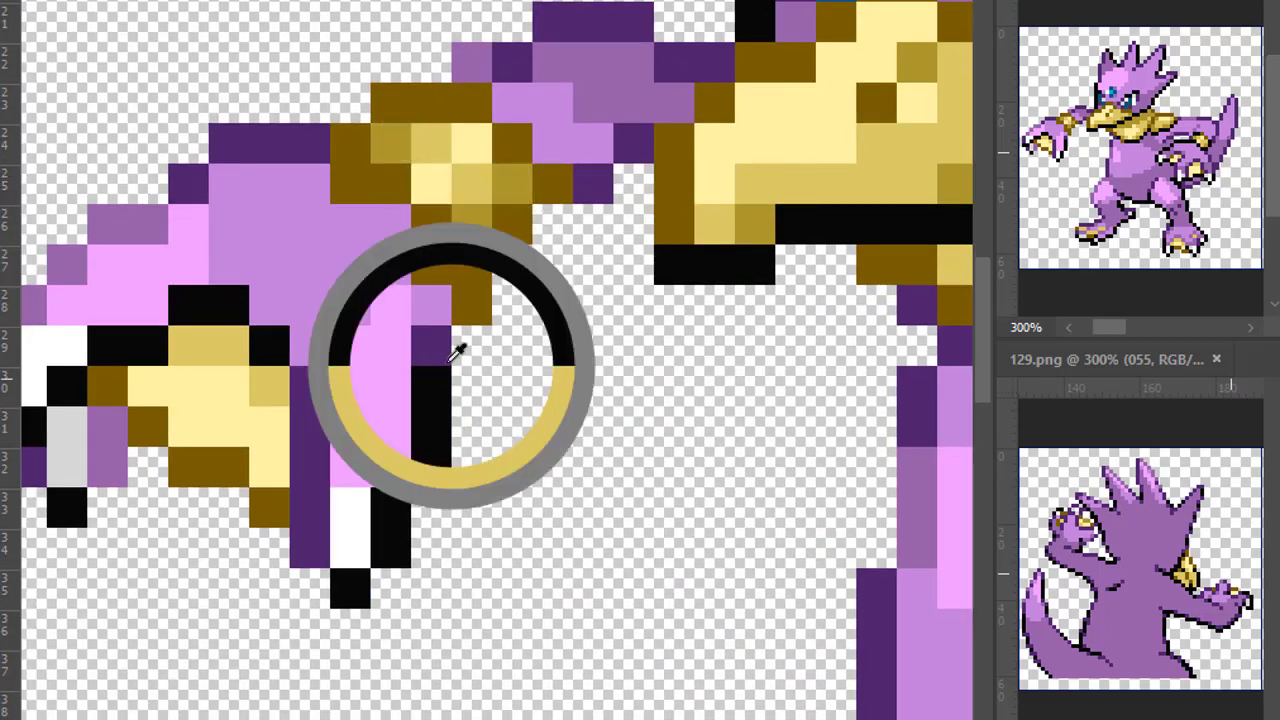
left_click_drag(472, 304, 353, 178)
key("ctrl+z")
left_click_drag(433, 264, 352, 145)
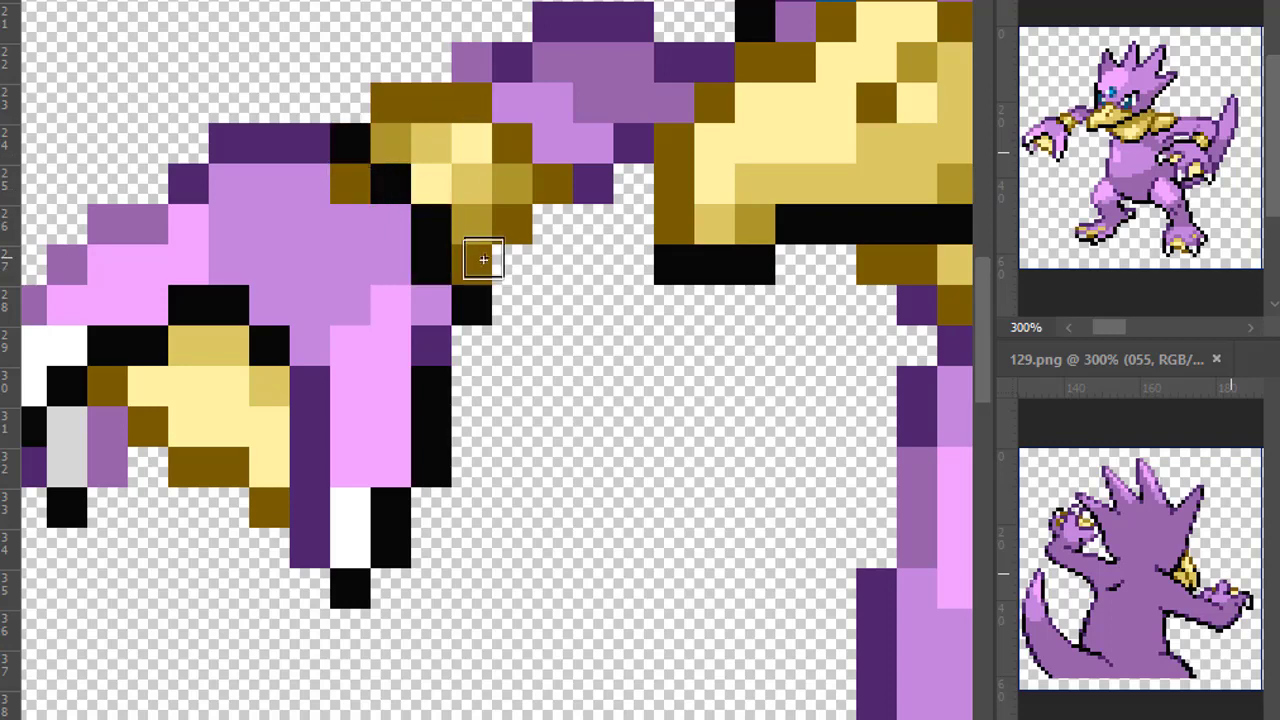
left_click_drag(480, 260, 515, 146)
key("ctrl+z")
scroll(600, 214, "up", 6)
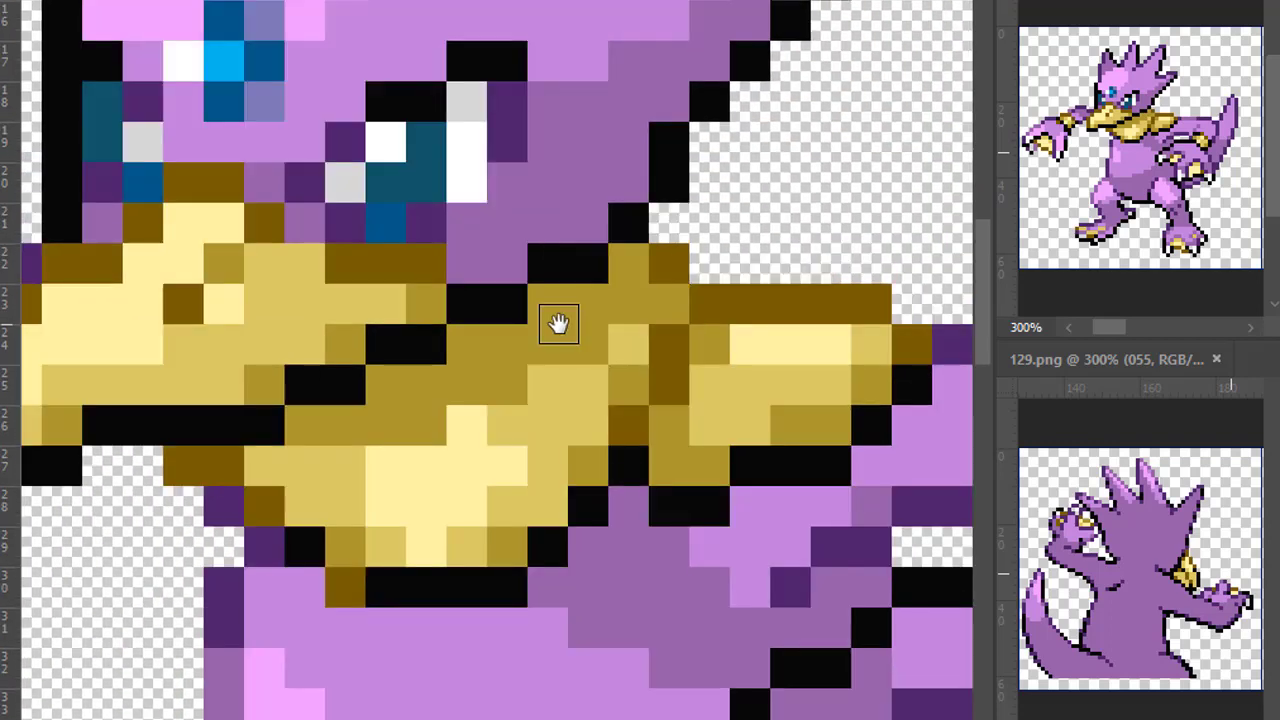
- Draw a gold wristband with a brown outline on the back Golduck's raised arm
mouse_move(559, 324)
left_mouse_down()
mouse_move(463, 254)
mouse_move(77, 166)
mouse_move(429, 497)
mouse_move(300, 660)
left_mouse_up()
mouse_move(202, 289)
left_mouse_down()
mouse_move(389, 348)
mouse_move(420, 411)
left_mouse_up()
mouse_move(137, 370)
left_mouse_down()
mouse_move(331, 437)
mouse_move(278, 477)
mouse_move(217, 473)
left_mouse_up()
left_click(460, 168, "alt")
scroll(384, 219, "up", 1)
left_click(226, 391, "alt")
left_click_drag(178, 393, 178, 432)
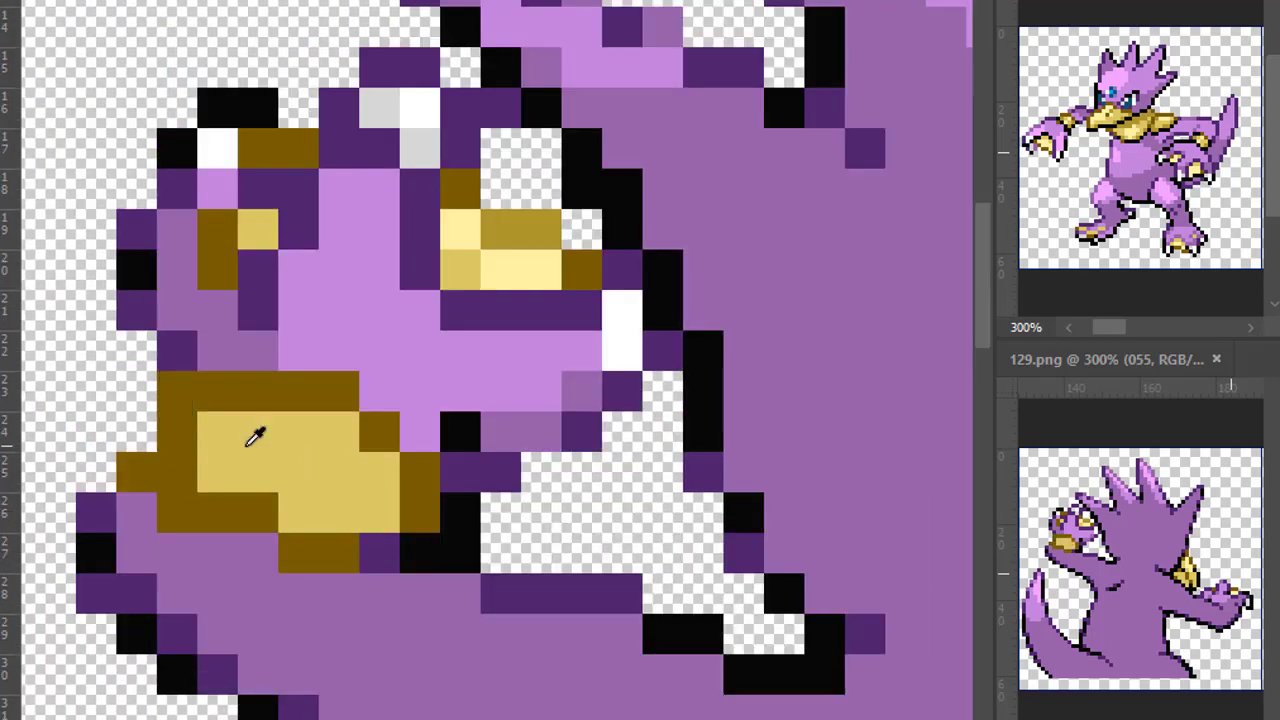
left_click(246, 446, "alt")
left_click(178, 471)
- Draw a gold wristband with a brown outline on the back Golduck's other arm
left_click(269, 407, "alt")
left_click_drag(271, 403, 163, 314)
mouse_move(486, 457)
left_mouse_down()
mouse_move(510, 517)
mouse_move(600, 491)
mouse_move(620, 563)
mouse_move(506, 371)
mouse_move(466, 427)
mouse_move(574, 540)
left_mouse_up()
- Add ochre shading to the edges of the back Golduck's lower wristband and to the finger webbing
key("x")
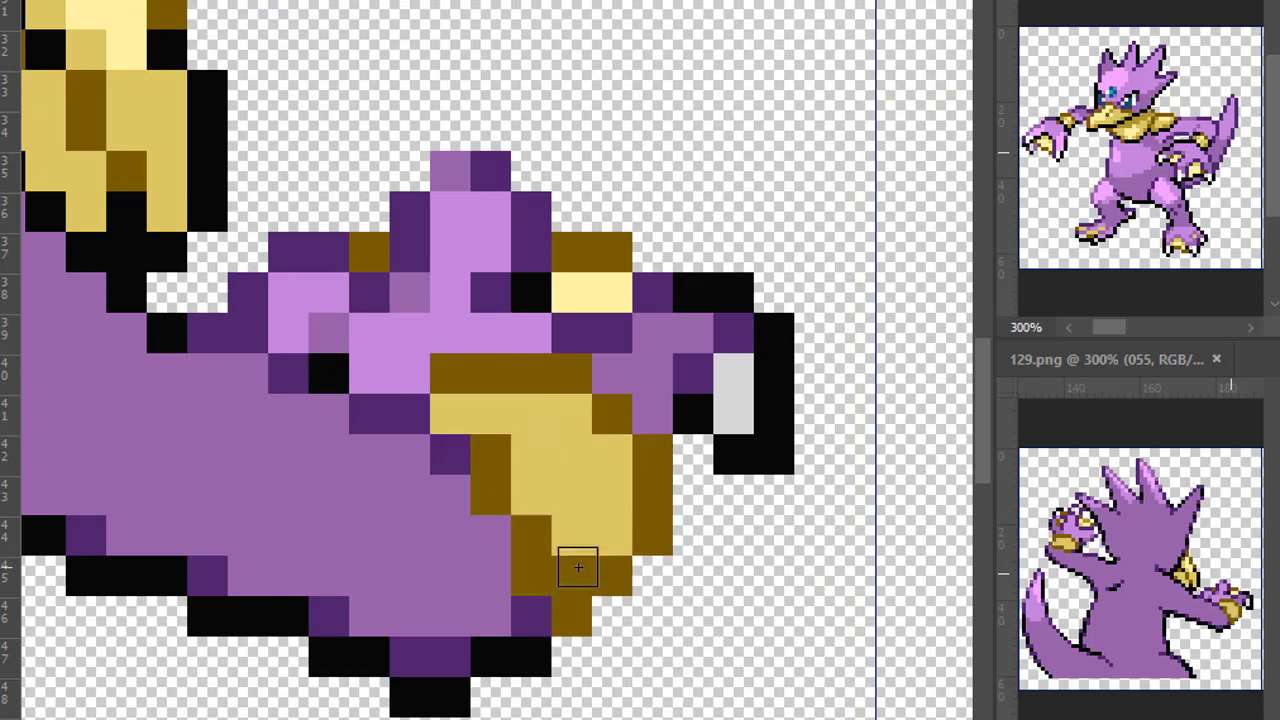
left_click(575, 571)
left_click_drag(430, 345, 637, 437)
mouse_move(680, 294)
left_mouse_down()
mouse_move(486, 149)
mouse_move(486, 77)
left_mouse_up()
left_click_drag(477, 562, 517, 523)
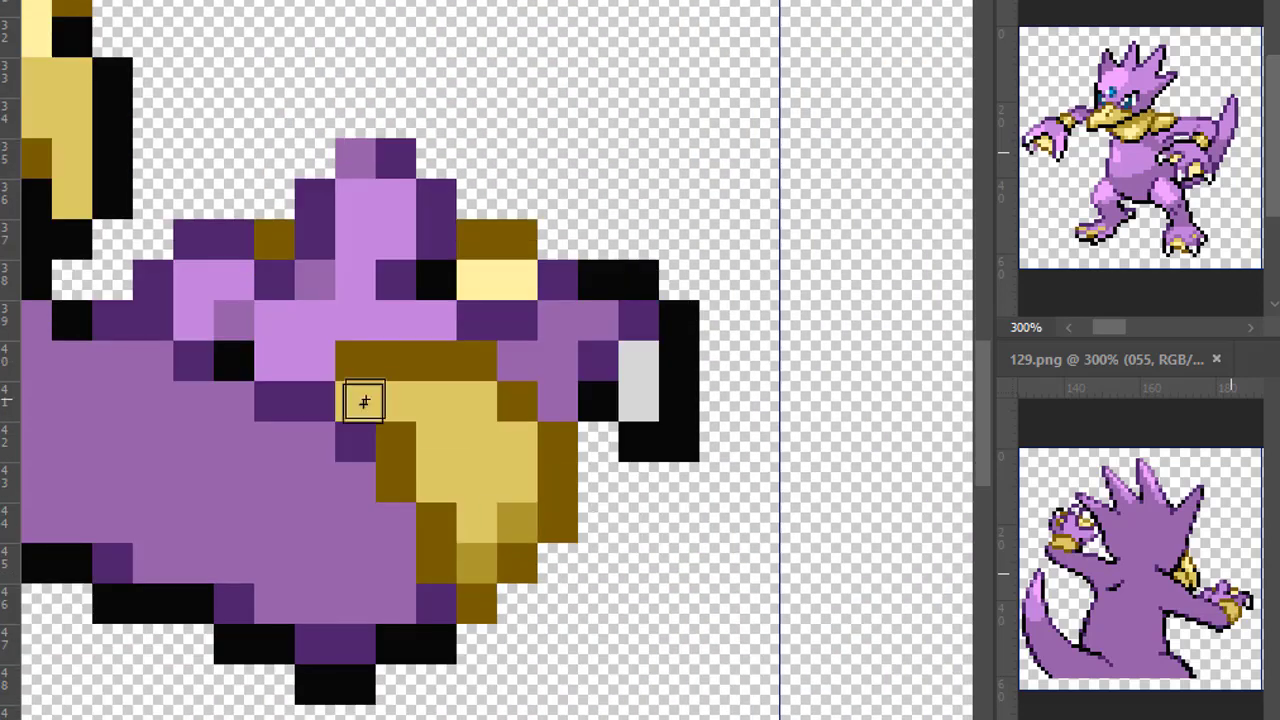
left_click_drag(363, 403, 396, 400)
left_click(511, 269)
- Shade the back Golduck's raised wristband with ochre edges and pale yellow highlights in the middle
left_click_drag(481, 307, 711, 271)
left_click_drag(500, 275, 603, 485)
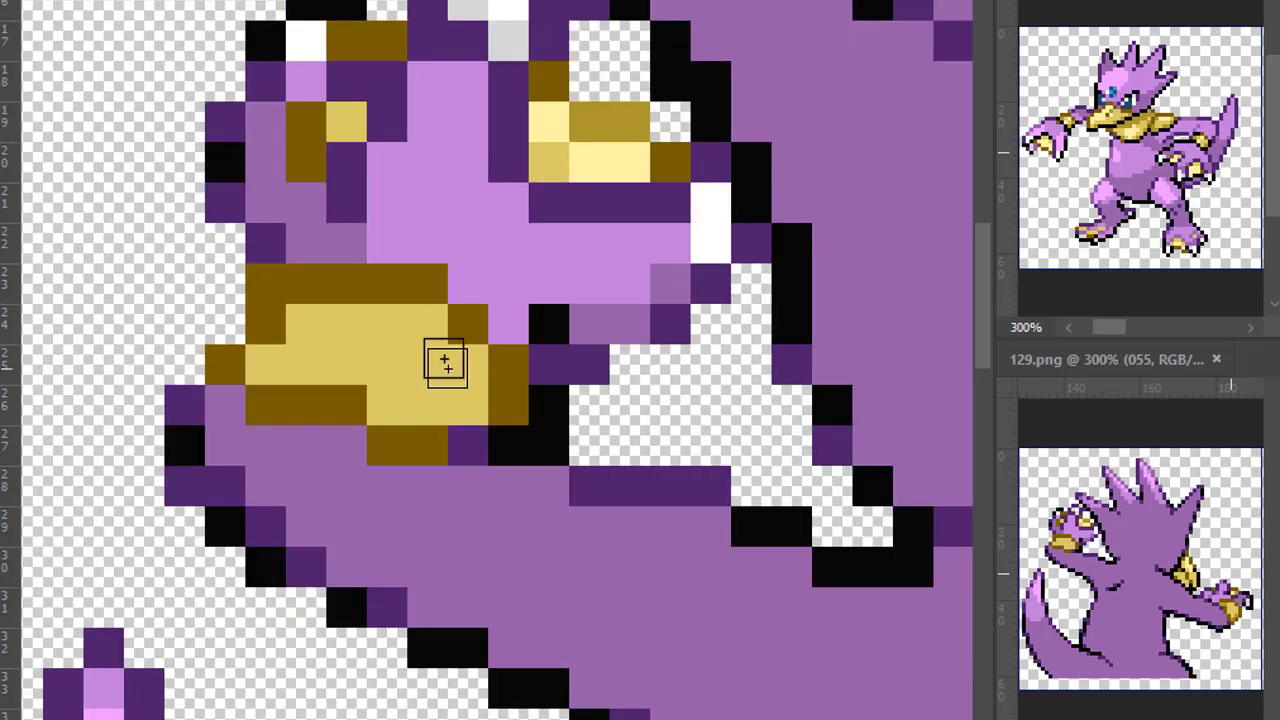
left_click(423, 330)
left_click(391, 402)
left_click_drag(274, 361, 311, 328)
left_click(477, 408)
scroll(474, 366, "up", 2)
left_click_drag(468, 466, 427, 506)
left_click_drag(385, 430, 385, 466)
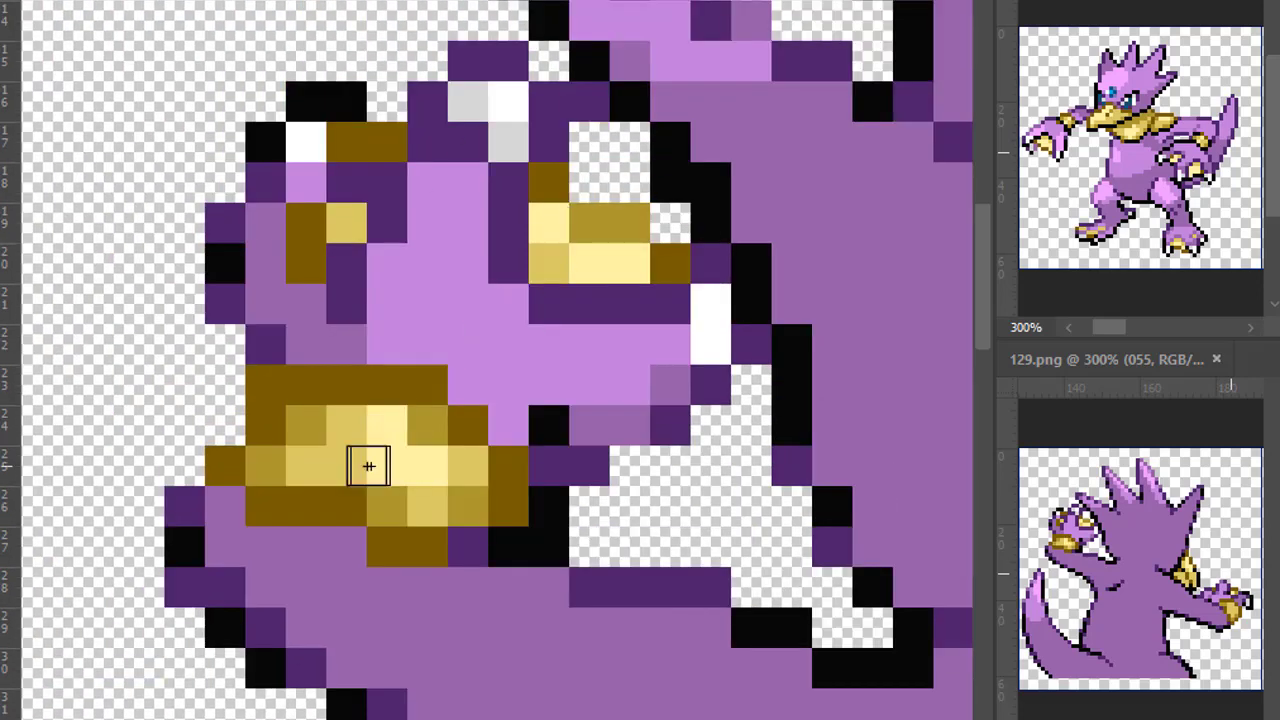
left_click(366, 466)
- Add pale yellow highlights and further ochre shading to the back Golduck's lower wristband
left_click_drag(775, 480, 185, 390)
left_click_drag(850, 650, 250, 150)
left_click_drag(511, 450, 578, 404)
left_click(518, 407, "alt")
left_click_drag(474, 375, 483, 397)
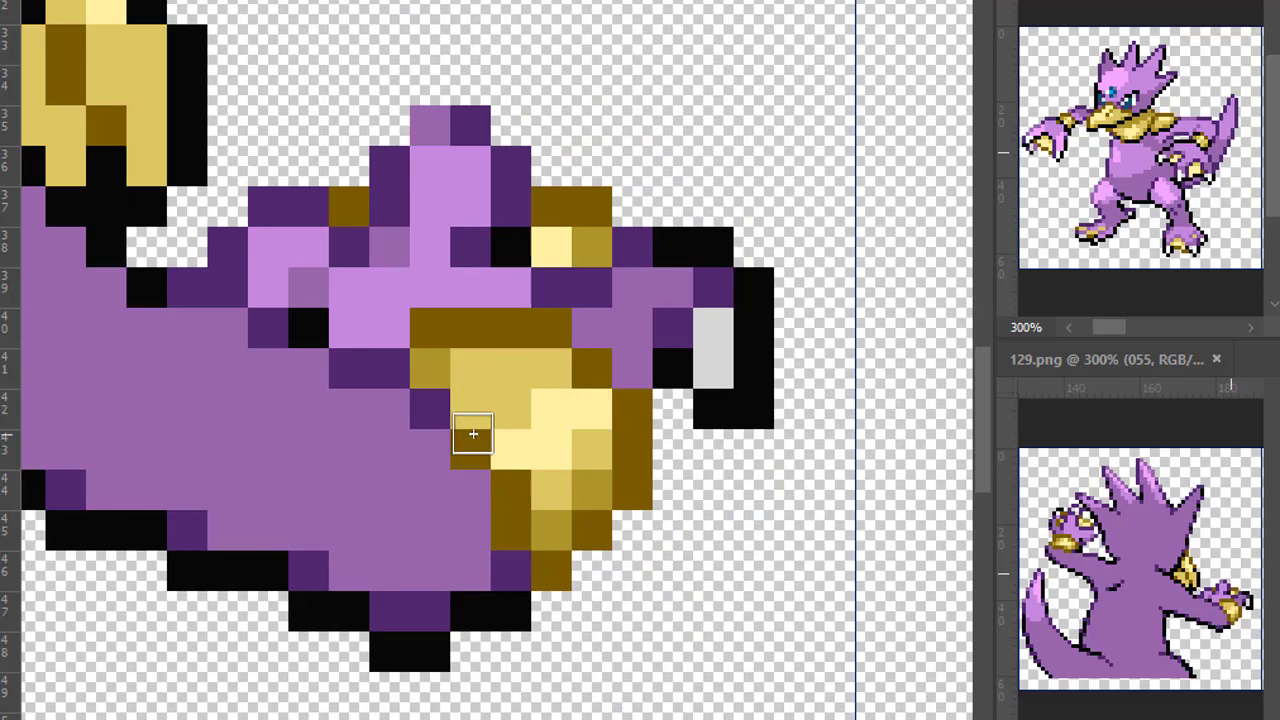
left_click(470, 410)
left_click(550, 368)
left_click(590, 408)
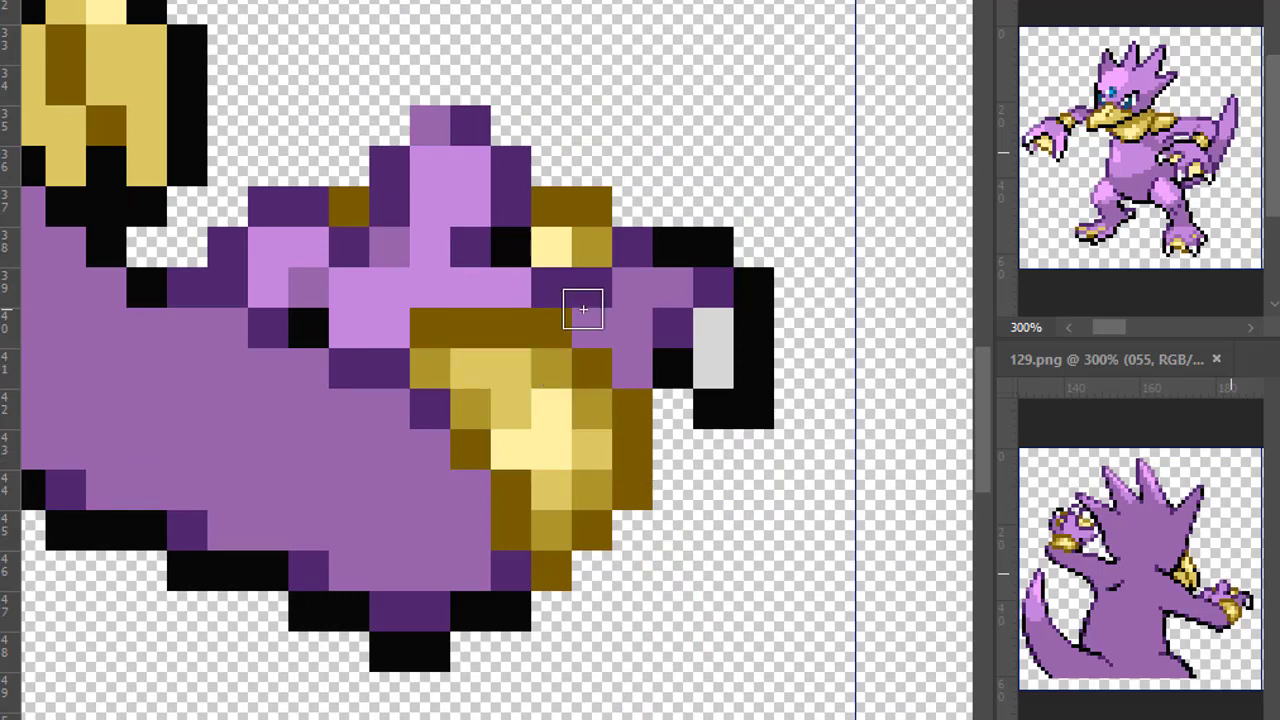
- Try a black lower outline on the back Golduck's raised wristband, then undo it
left_click_drag(250, 200, 850, 380)
left_click(700, 300, "alt")
left_click_drag(626, 330, 384, 260)
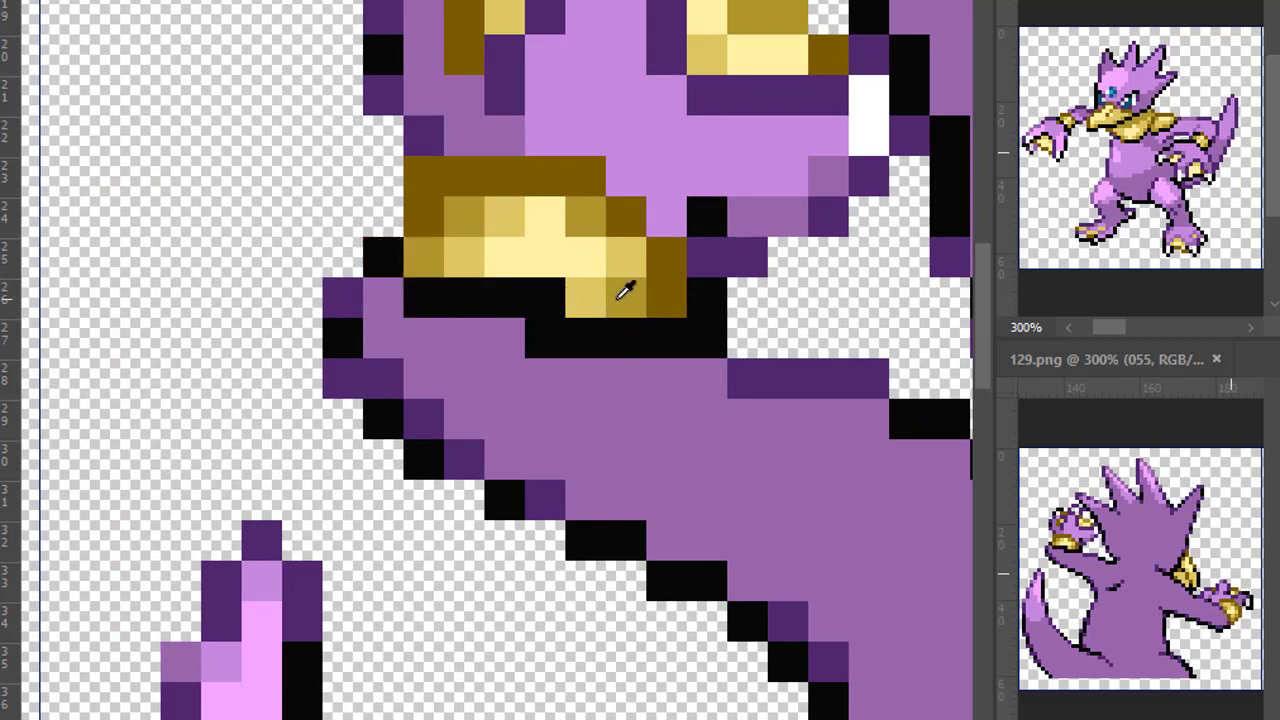
left_click(616, 300, "alt")
left_click(545, 298)
key("ctrl+z")
key("ctrl+z")
key("ctrl+z")
key("ctrl+z")
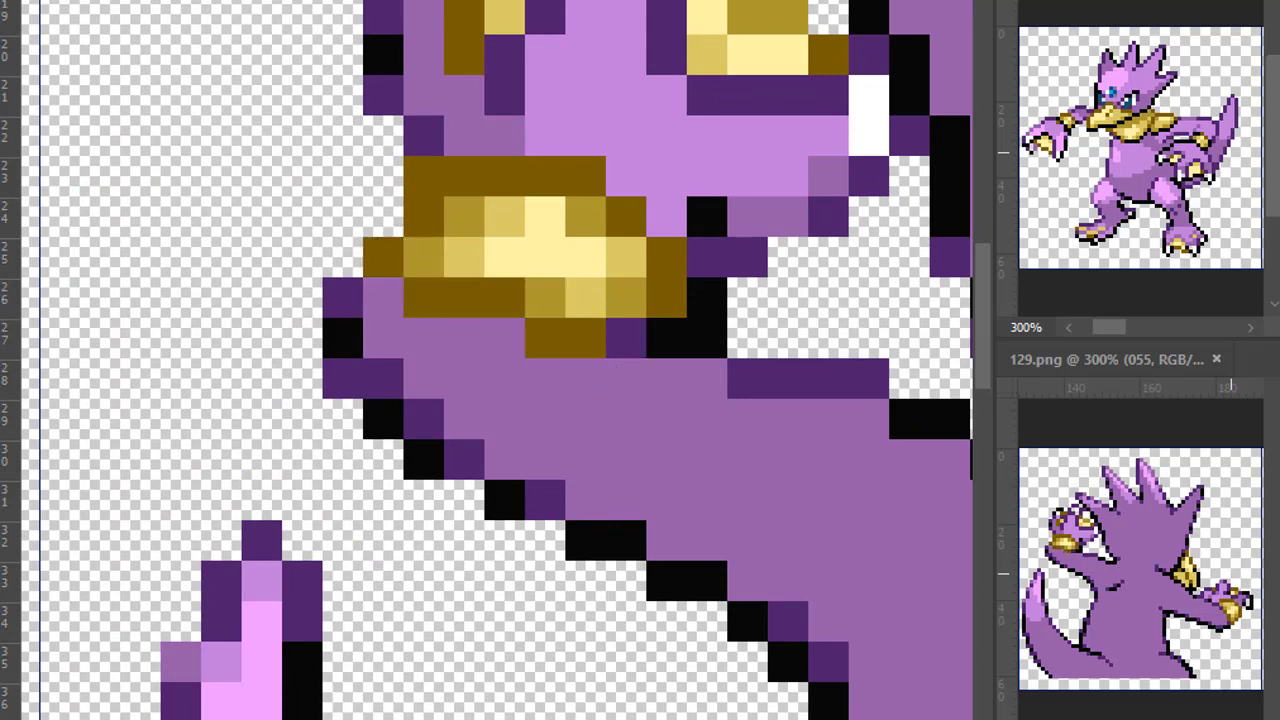
- Draw a large oval scarf piece across the back Golduck's shoulders with a brown outline and gold fill
key("ctrl+0")
key("ctrl+plus")
key("ctrl+plus")
key("ctrl+plus")
key("ctrl+plus")
key("ctrl+plus")
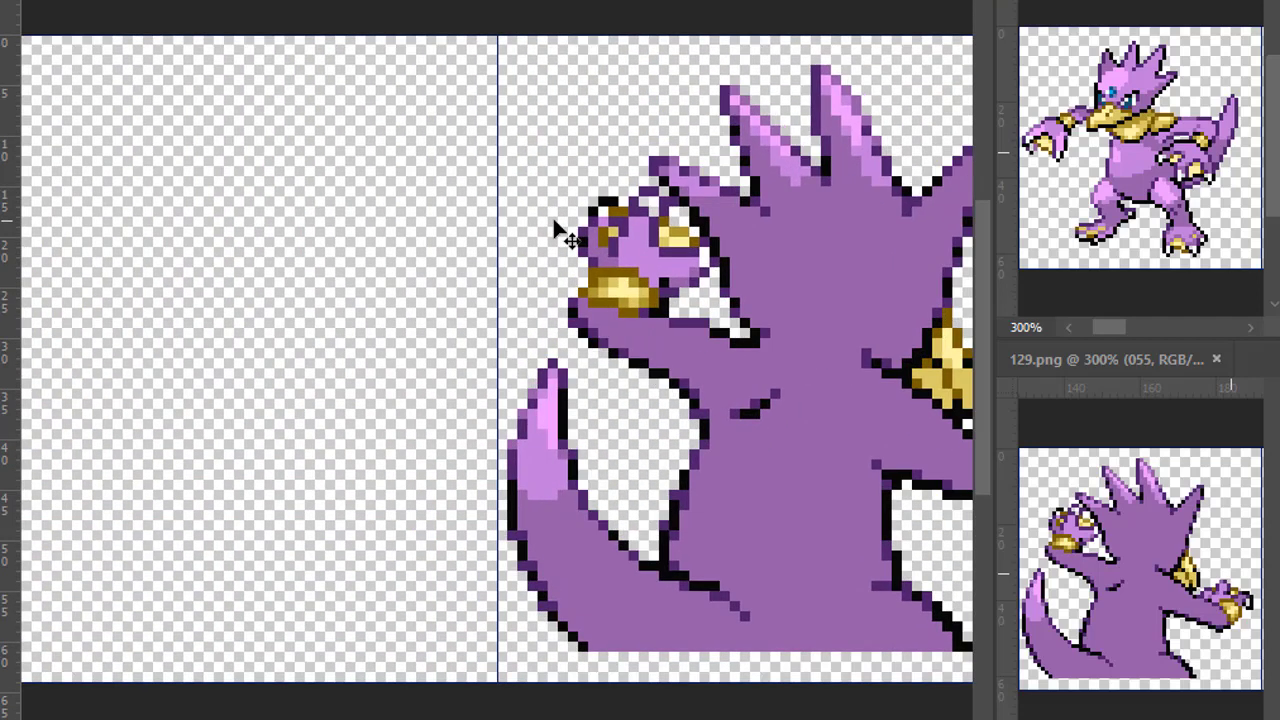
left_click_drag(555, 224, 293, 194)
key("ctrl+plus")
mouse_move(437, 300)
left_mouse_down()
mouse_move(703, 380)
mouse_move(549, 274)
mouse_move(429, 420)
mouse_move(450, 370)
left_mouse_up()
mouse_move(457, 309)
left_mouse_down()
mouse_move(423, 389)
mouse_move(430, 438)
mouse_move(445, 425)
mouse_move(560, 461)
mouse_move(637, 428)
left_mouse_up()
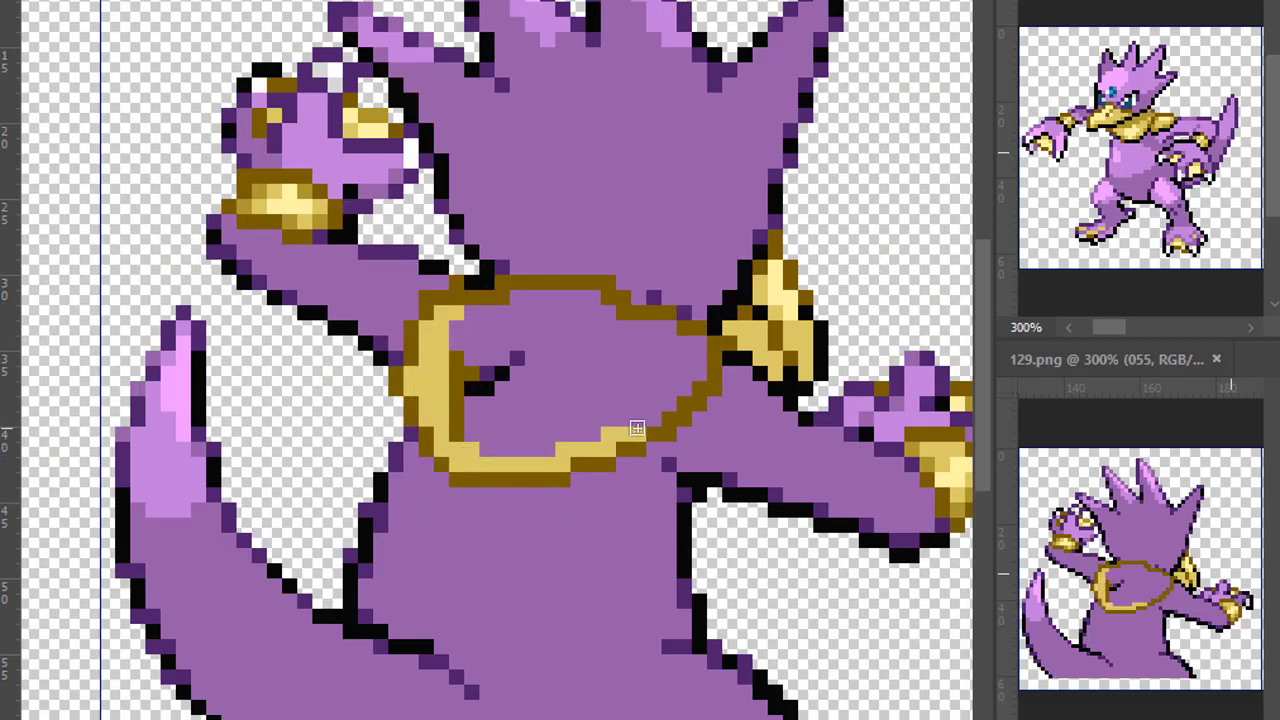
mouse_move(689, 383)
left_mouse_down()
mouse_move(612, 322)
mouse_move(491, 289)
mouse_move(503, 446)
mouse_move(679, 391)
mouse_move(586, 334)
mouse_move(406, 294)
left_mouse_up()
scroll(342, 252, "down", 1)
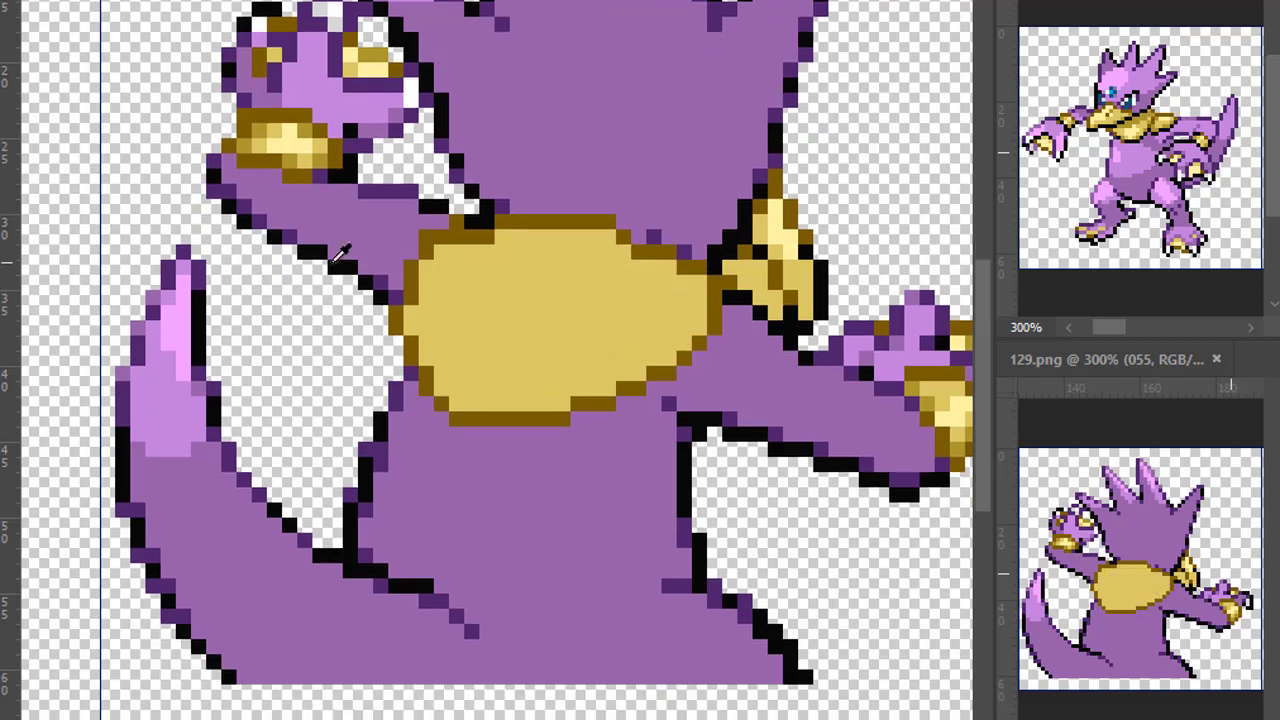
- Redraw the side and lower outline of the back scarf's oval in black
left_click_drag(428, 371, 441, 403)
mouse_move(455, 418)
left_mouse_down()
mouse_move(570, 430)
mouse_move(463, 403)
mouse_move(610, 402)
mouse_move(705, 338)
left_mouse_up()
key("ctrl+z")
left_click(471, 402, "alt")
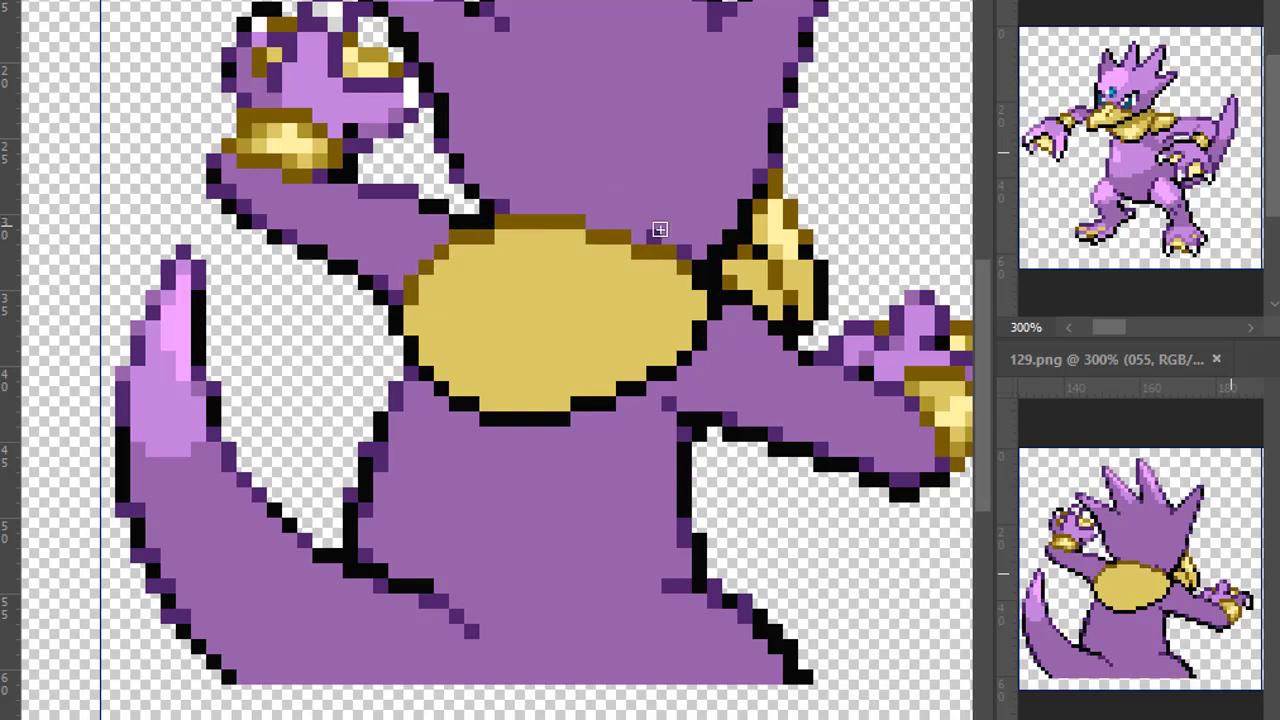
scroll(659, 195, "up", 2)
scroll(666, 188, "down", 3)
scroll(531, 205, "right", 4)
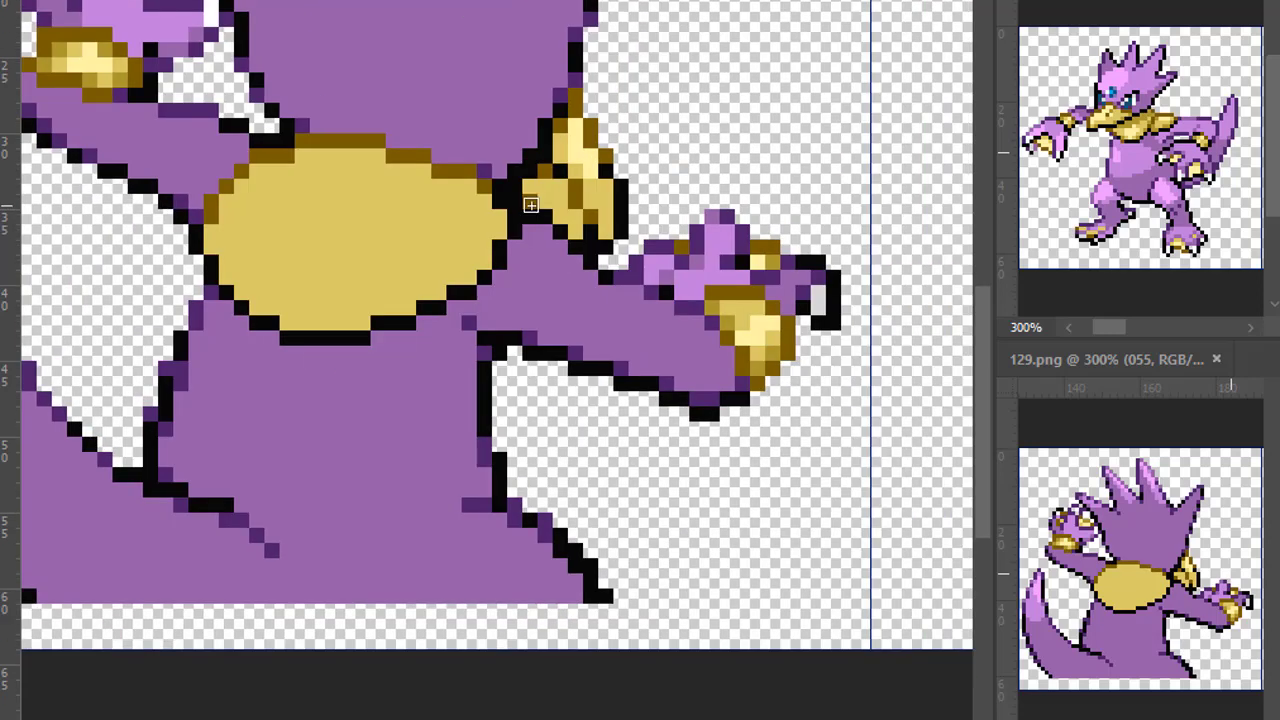
- Add a gold scarf section below the beak on the back sprite and restore the oval's black dividing line
mouse_move(608, 262)
left_mouse_down()
mouse_move(524, 305)
mouse_move(476, 309)
mouse_move(513, 291)
mouse_move(486, 290)
mouse_move(573, 258)
mouse_move(550, 234)
left_mouse_up()
key("x")
key("ctrl+alt+z")
key("ctrl+alt+z")
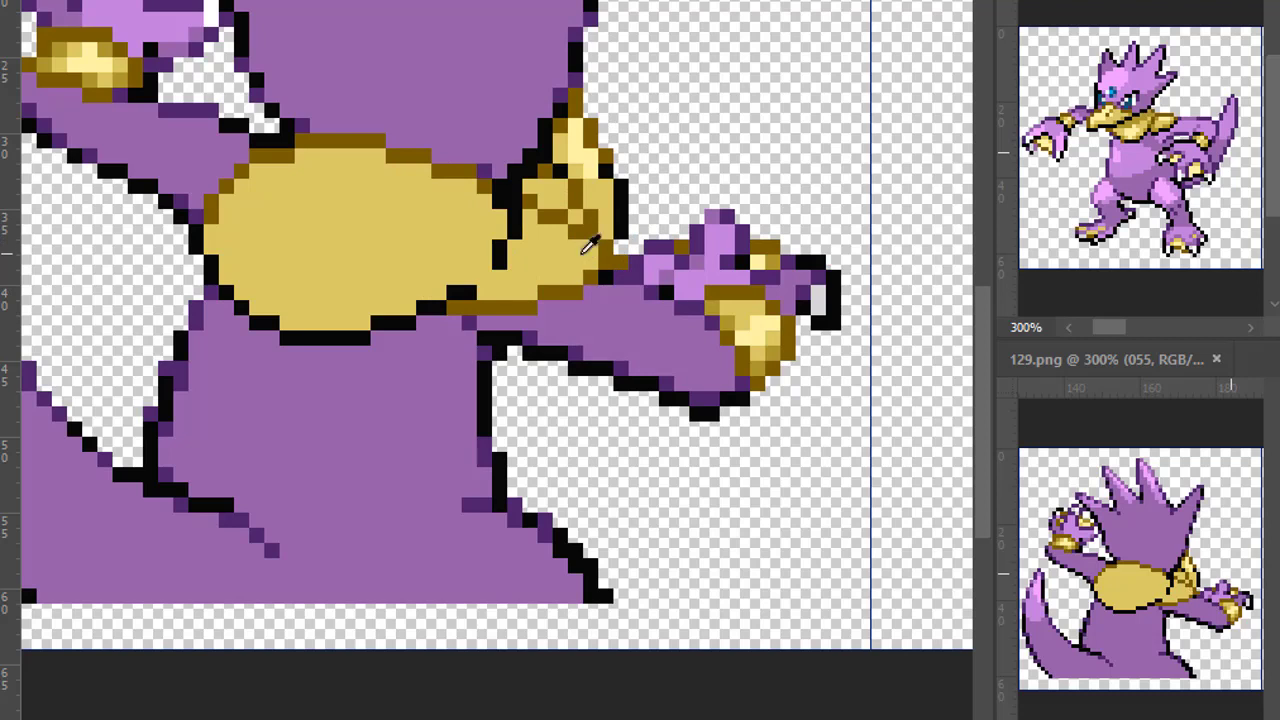
left_click(494, 259, "alt")
left_click(484, 277)
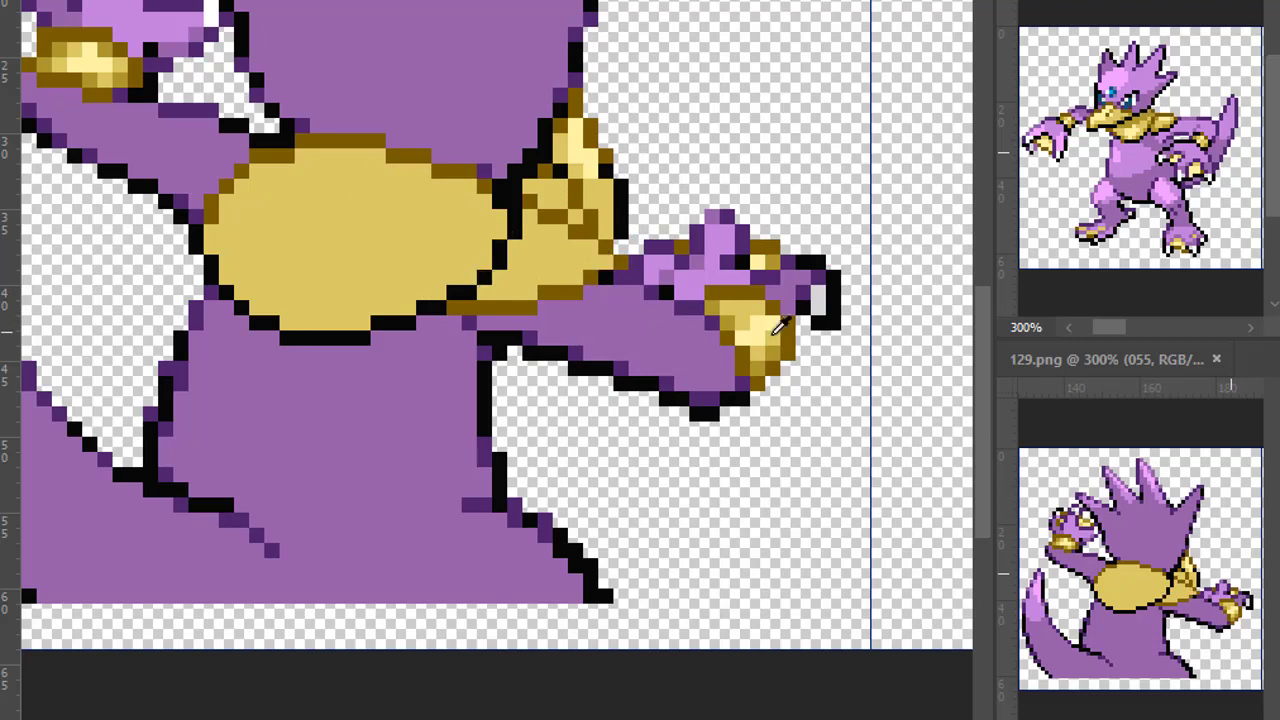
- Paint pale yellow highlights on the scarf section below the beak and on the beak-side half of the oval
left_click_drag(552, 234, 603, 258)
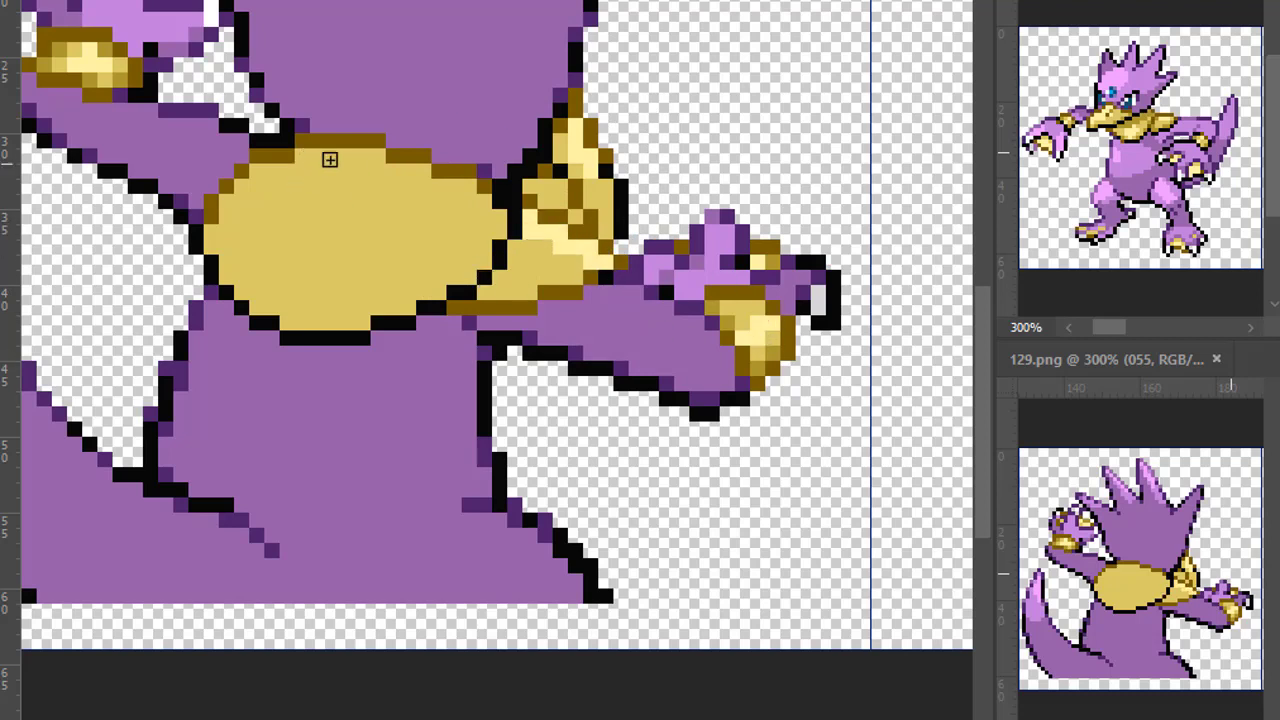
mouse_move(330, 160)
left_mouse_down()
mouse_move(416, 181)
mouse_move(382, 188)
mouse_move(459, 187)
mouse_move(478, 225)
mouse_move(472, 274)
mouse_move(387, 252)
mouse_move(386, 303)
left_mouse_up()
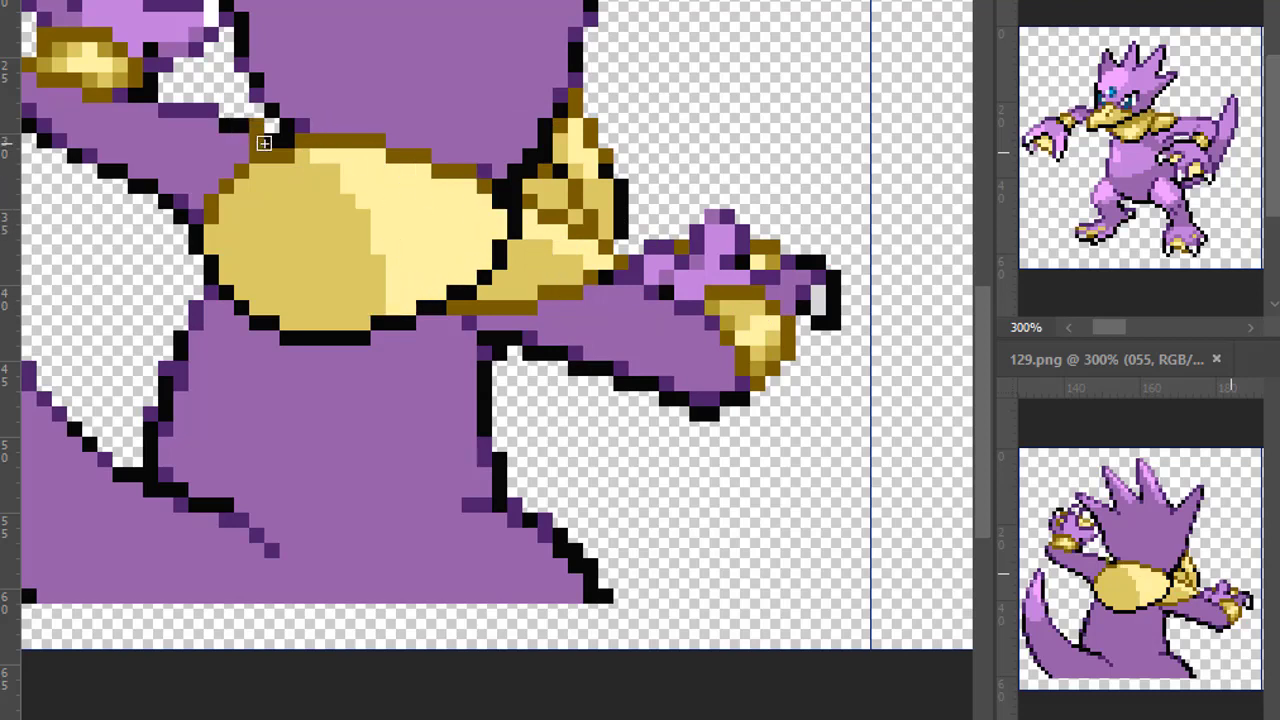
- Add a pale yellow and gold scarf flap on the raised arm's shoulder and darken the scarf's outer outlines with black
mouse_move(242, 127)
left_mouse_down()
mouse_move(176, 118)
mouse_move(192, 203)
mouse_move(186, 153)
mouse_move(236, 144)
mouse_move(211, 175)
mouse_move(196, 128)
mouse_move(233, 143)
mouse_move(212, 161)
mouse_move(214, 121)
left_mouse_up()
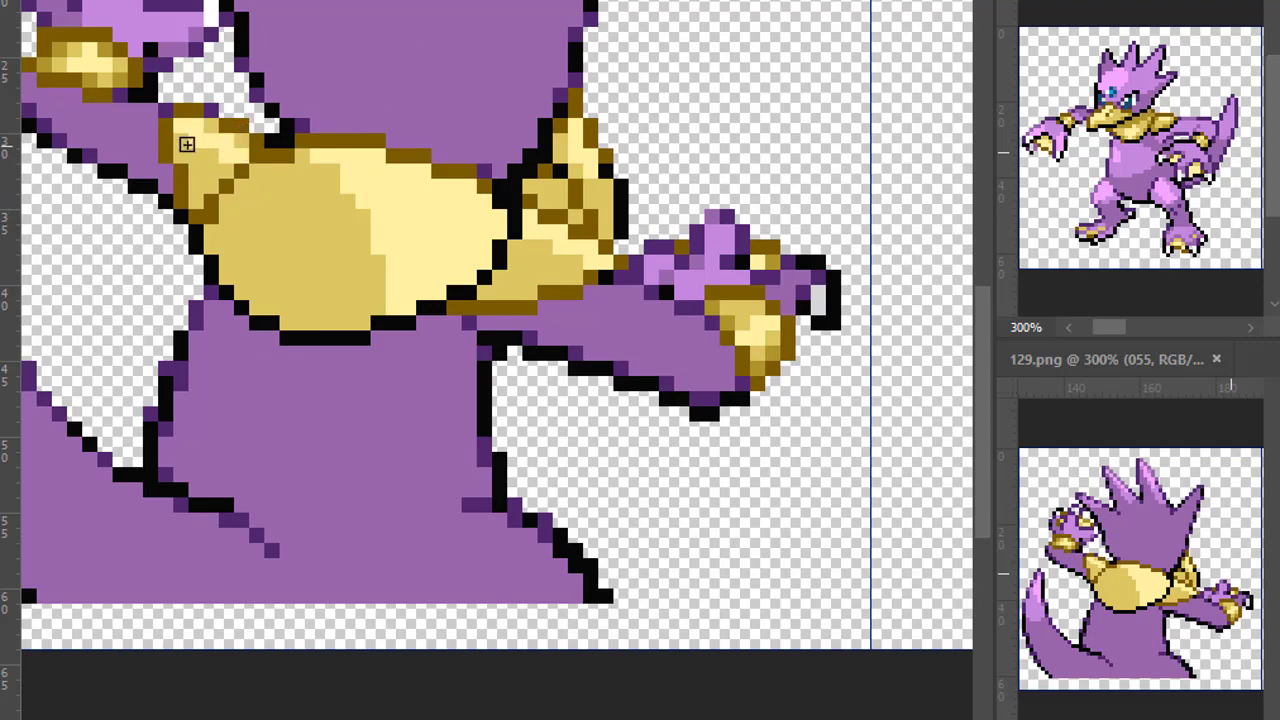
scroll(204, 160, "down", 2)
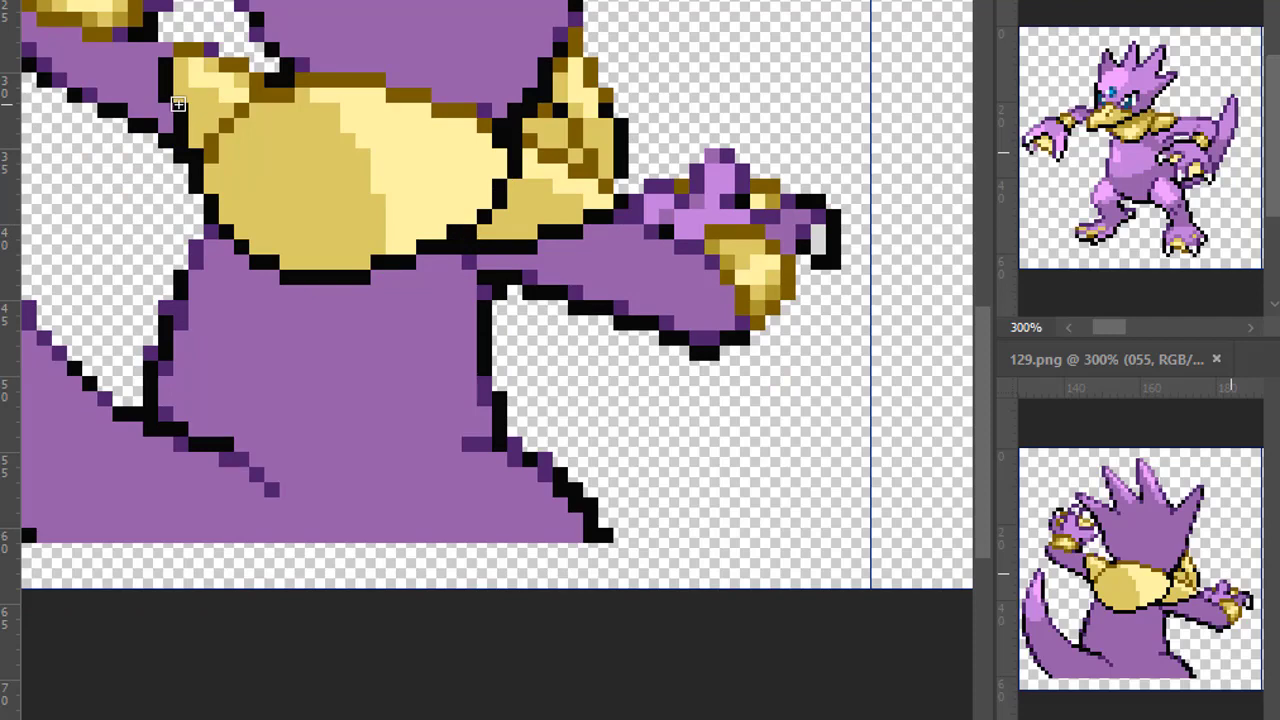
scroll(26, 166, "up", 2)
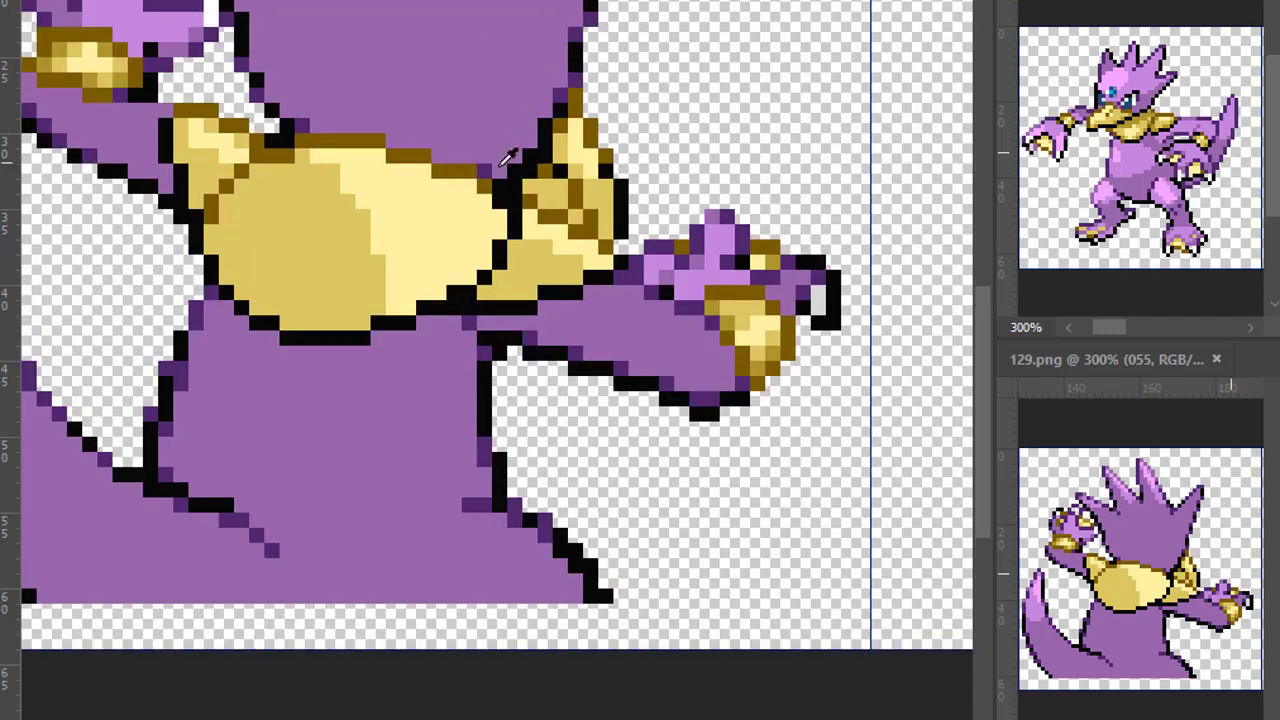
- Paint a dark purple shadow along the base of the back Golduck's head above the scarf
mouse_move(310, 110)
left_mouse_down()
mouse_move(481, 122)
mouse_move(484, 146)
mouse_move(451, 127)
mouse_move(337, 119)
mouse_move(415, 126)
mouse_move(436, 172)
mouse_move(358, 150)
mouse_move(310, 180)
left_mouse_up()
scroll(414, 126, "up", 2)
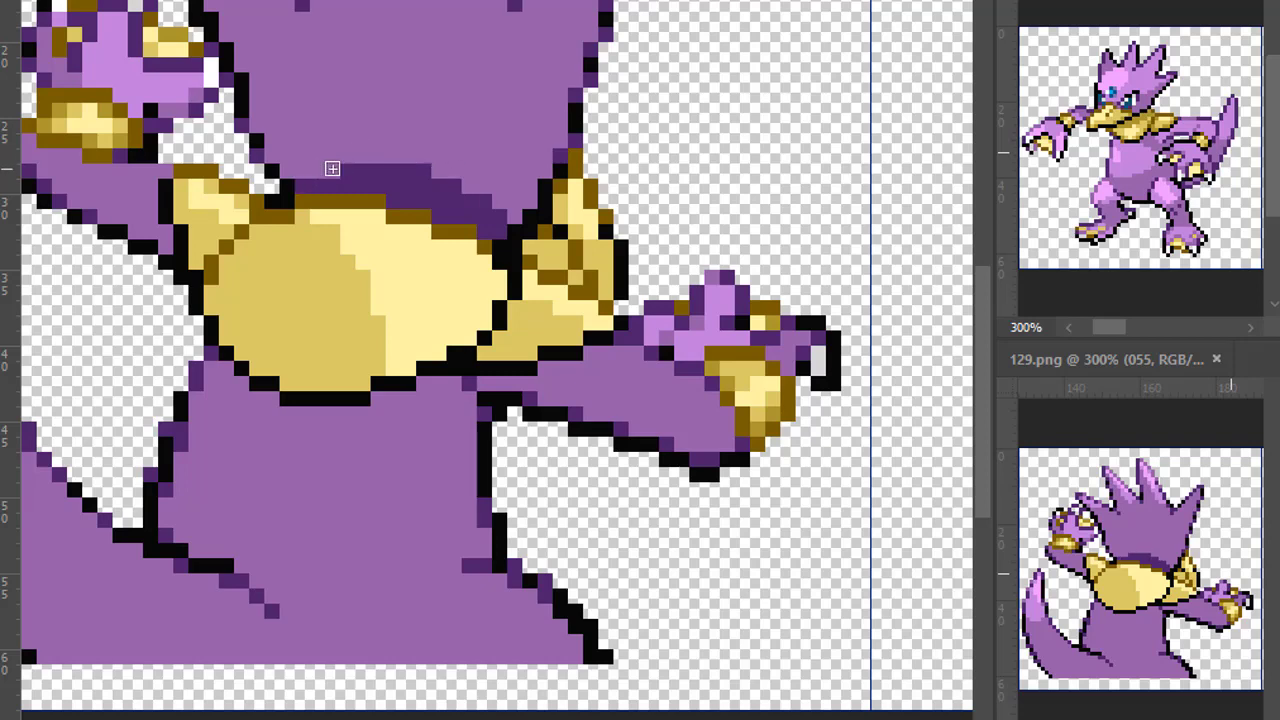
- Shade the lower outer edge of the back sprite's scarf oval with dark gold and soften its pale yellow side's rim with mid-gold pixels
scroll(316, 168, "down", 3)
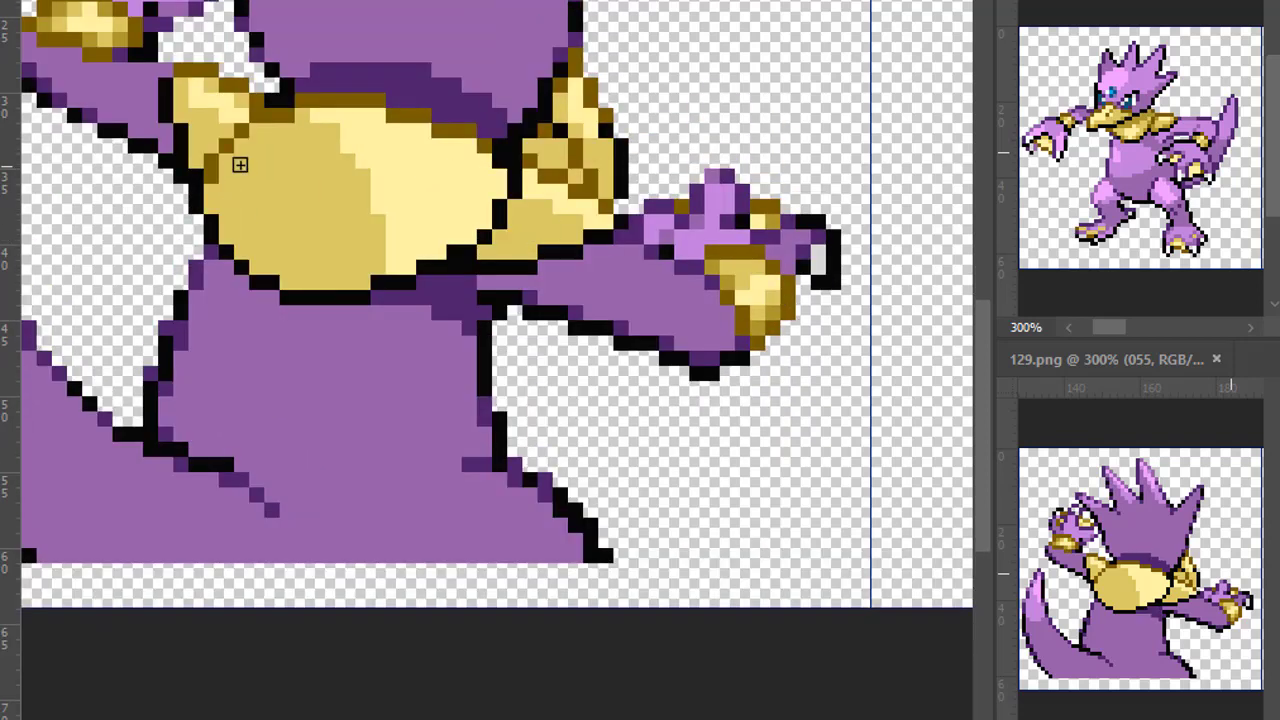
mouse_move(230, 161)
left_mouse_down()
mouse_move(238, 191)
mouse_move(365, 283)
left_mouse_up()
mouse_move(254, 258)
left_mouse_down()
mouse_move(210, 191)
mouse_move(211, 207)
left_mouse_up()
left_click(272, 238)
left_click_drag(466, 237, 499, 187)
left_click(378, 116)
left_click(421, 129)
left_click(469, 146)
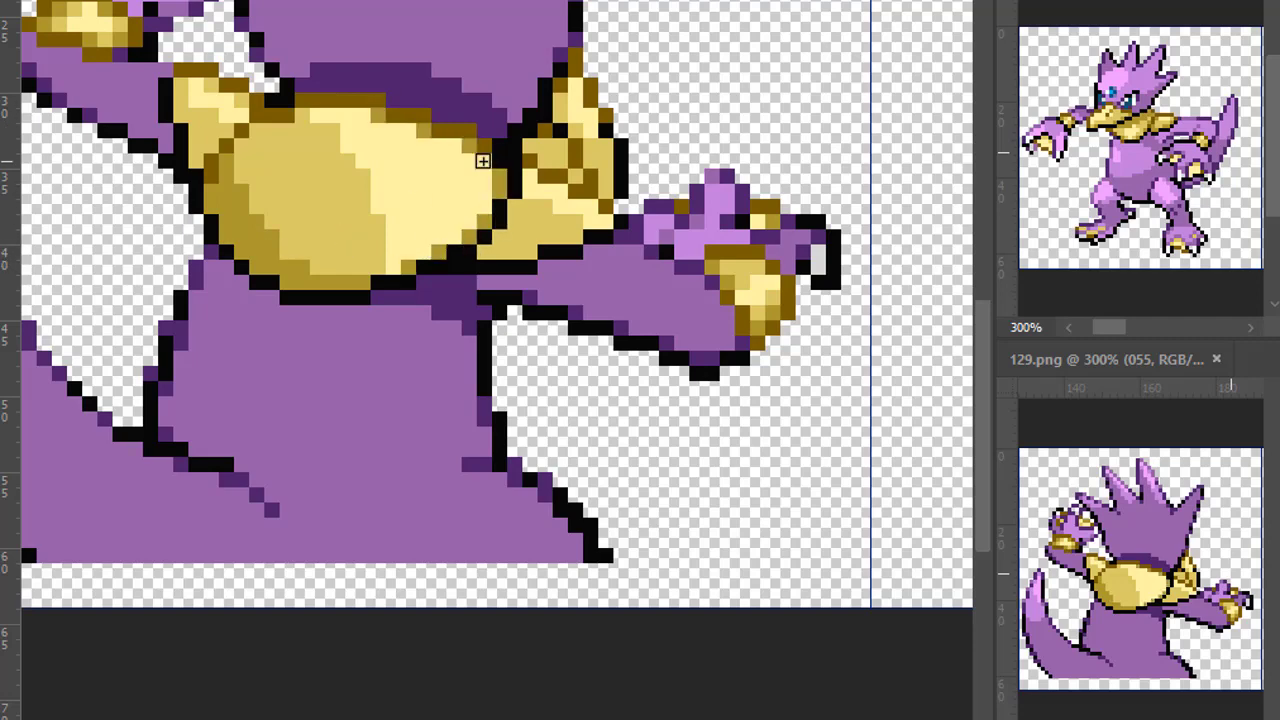
- Add dark gold shading to the scarf section below the beak and to the flap on the raised arm's shoulder
left_click_drag(597, 173, 375, 173)
mouse_move(306, 251)
left_mouse_down()
mouse_move(283, 240)
mouse_move(262, 252)
left_mouse_up()
left_click(322, 237)
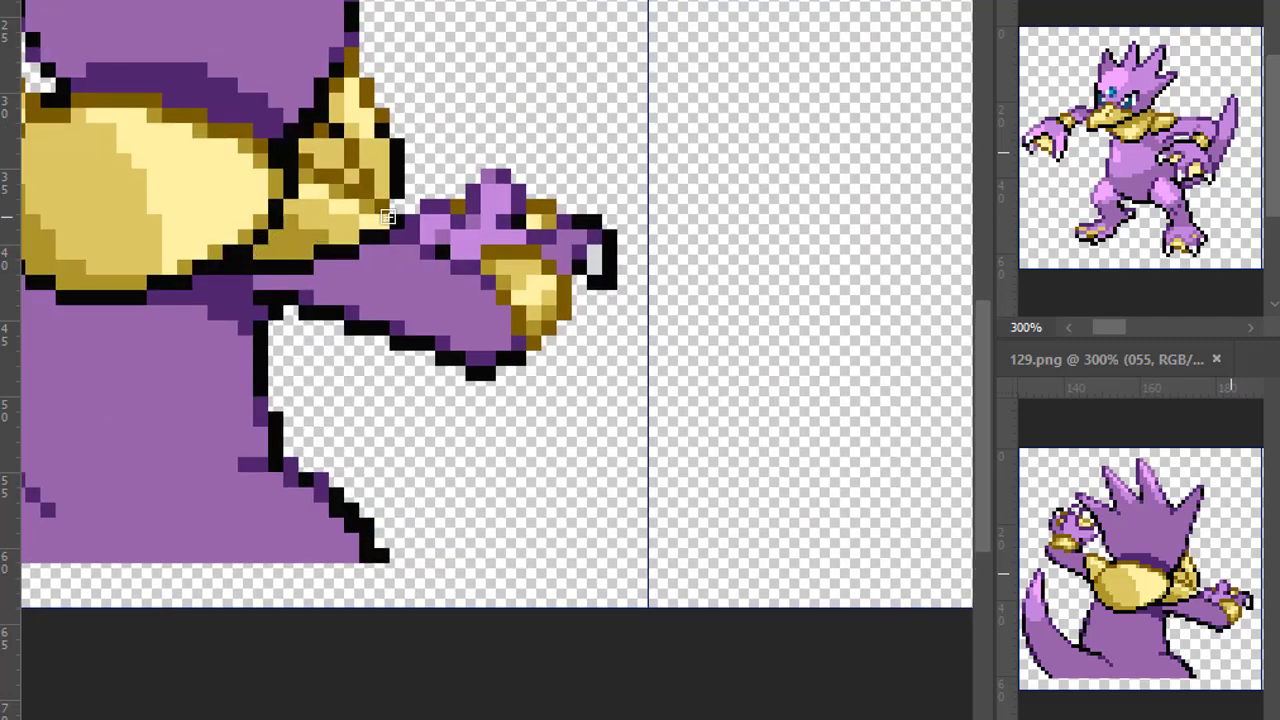
left_click_drag(304, 97, 699, 151)
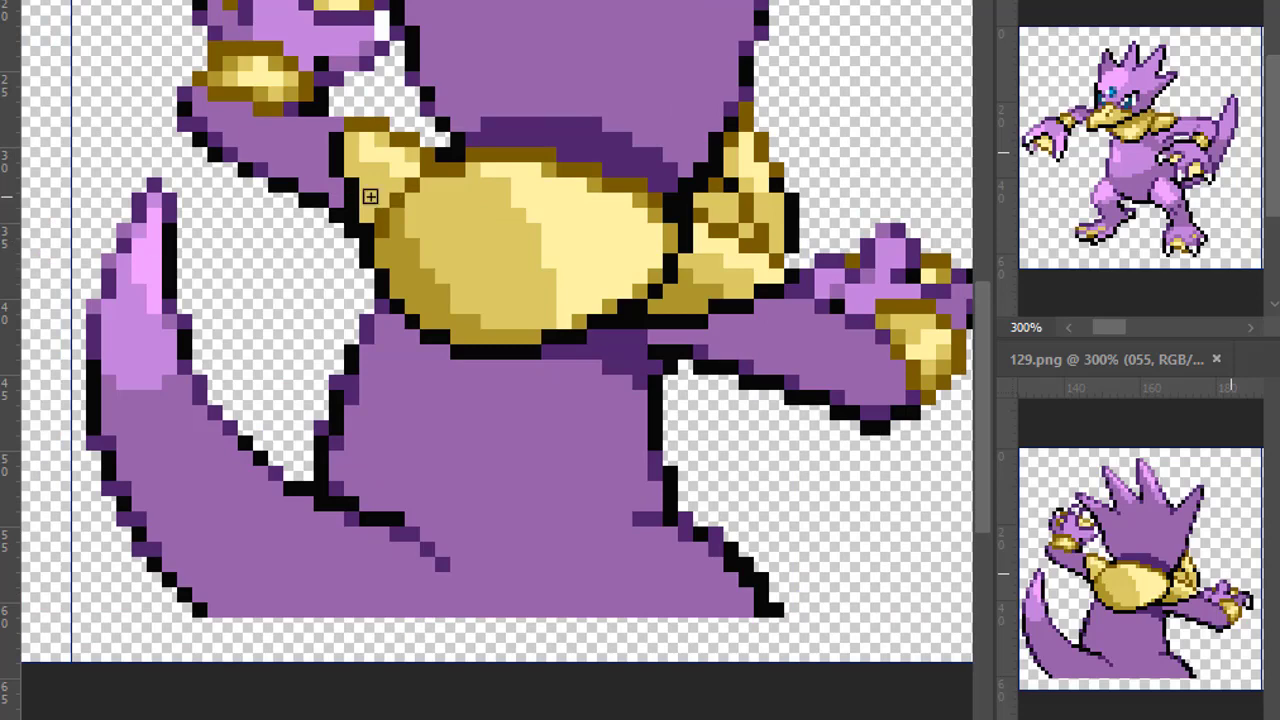
left_click_drag(370, 197, 380, 189)
- Examine the recoloured front and back Golduck sprites together on the sprite sheet
scroll(380, 193, "left", 14)
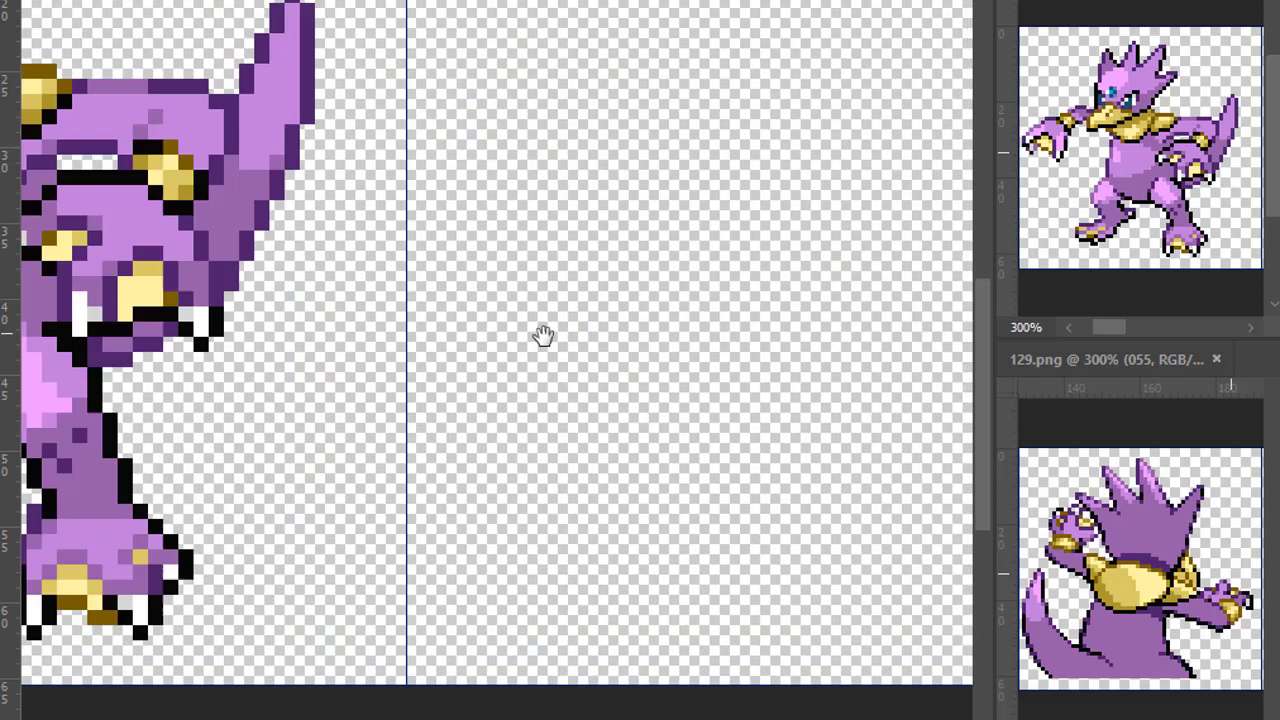
scroll(260, 188, "up", 3)
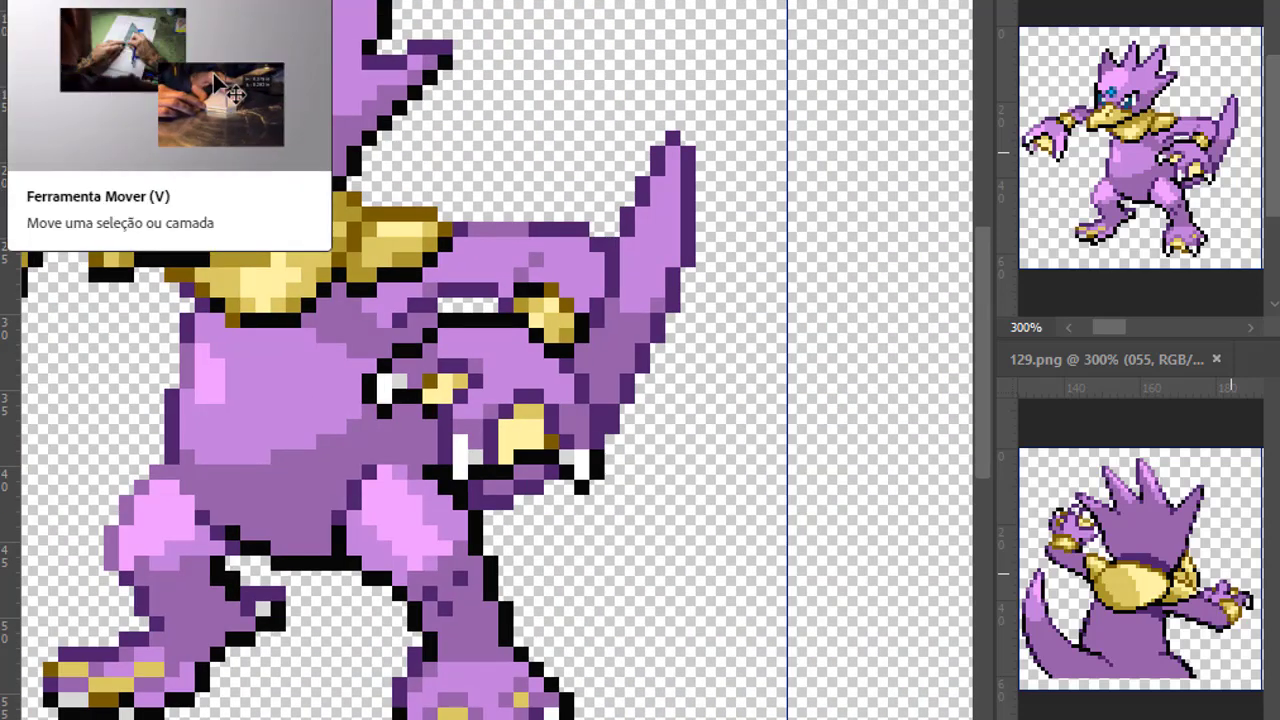
key("ctrl+minus")
key("ctrl+minus")
key("ctrl+minus")
key("ctrl+minus")
key("ctrl+minus")
key("ctrl+minus")
key("ctrl+minus")
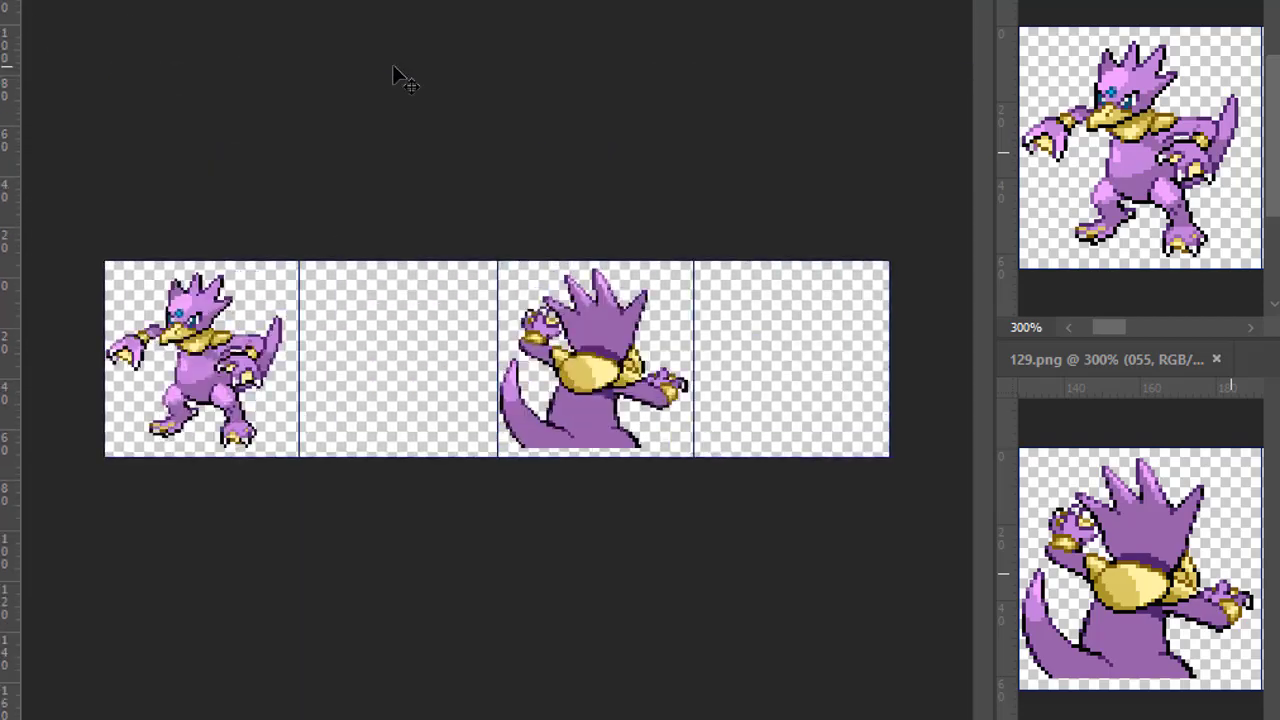
key("ctrl+plus")
key("ctrl+plus")
key("ctrl+plus")
scroll(512, 88, "left", 8)
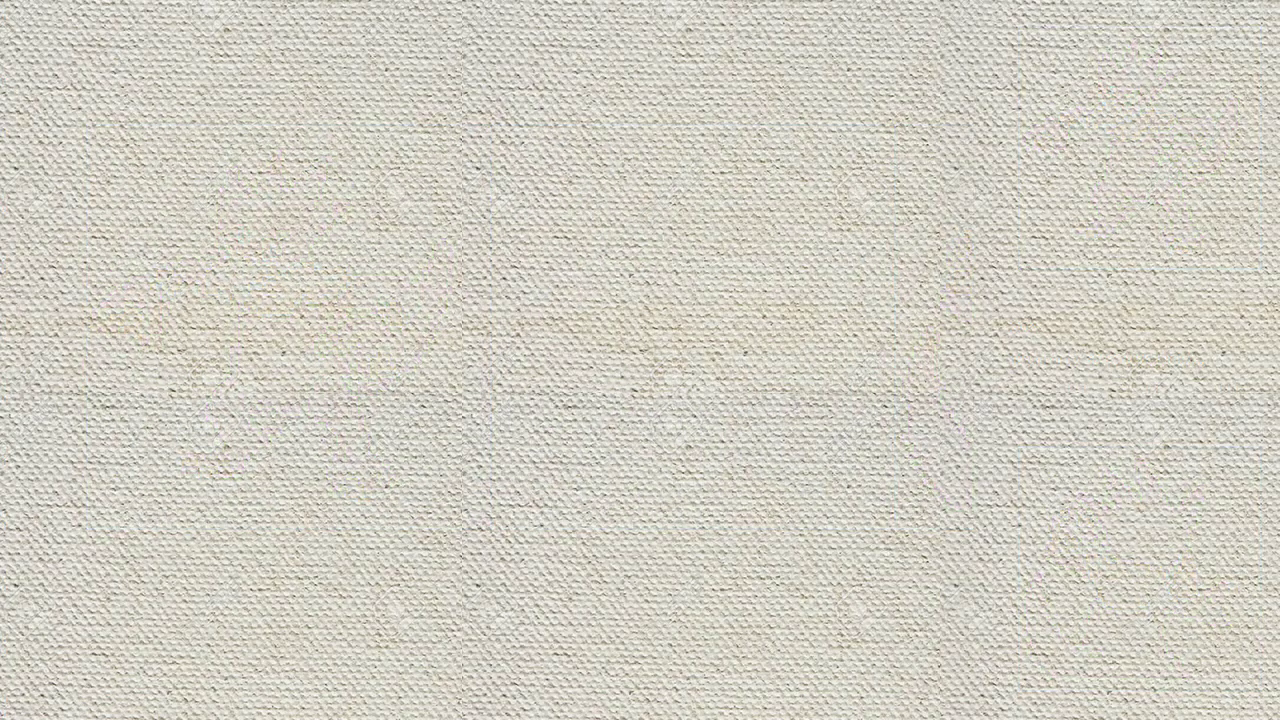